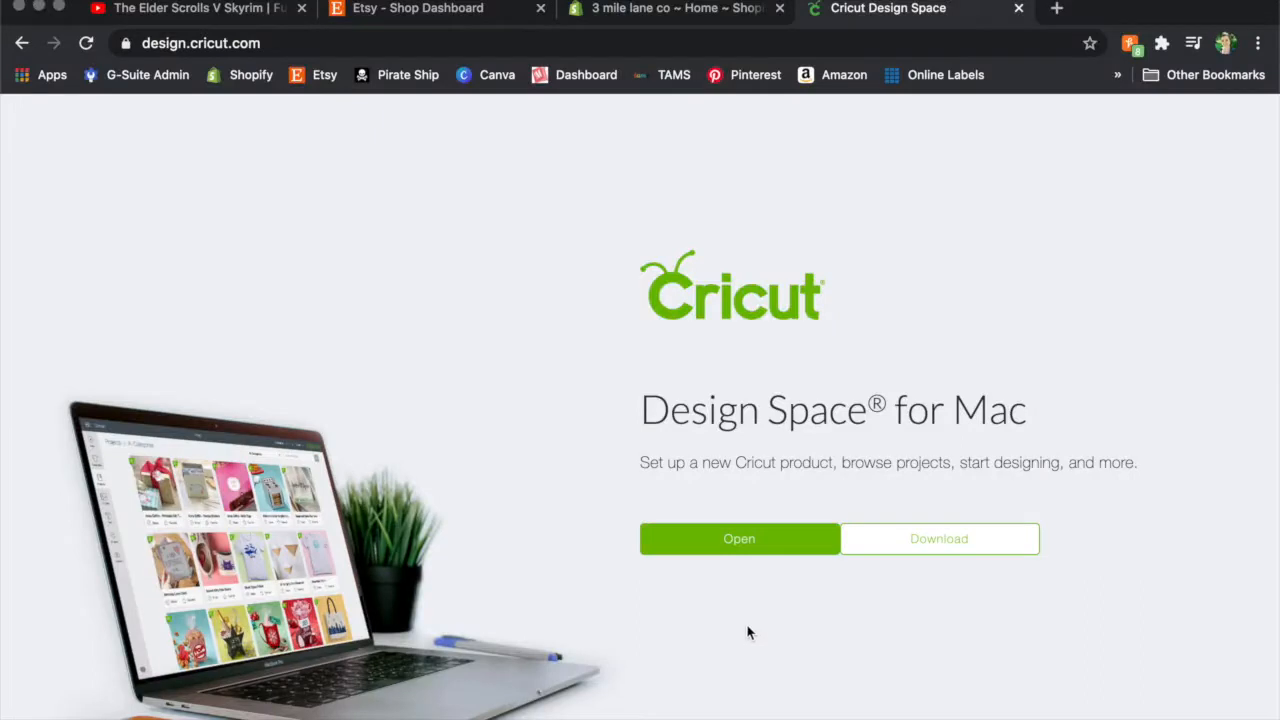
Launch the Cricut Design Space desktop application from the Cricut web page
click(760, 547)
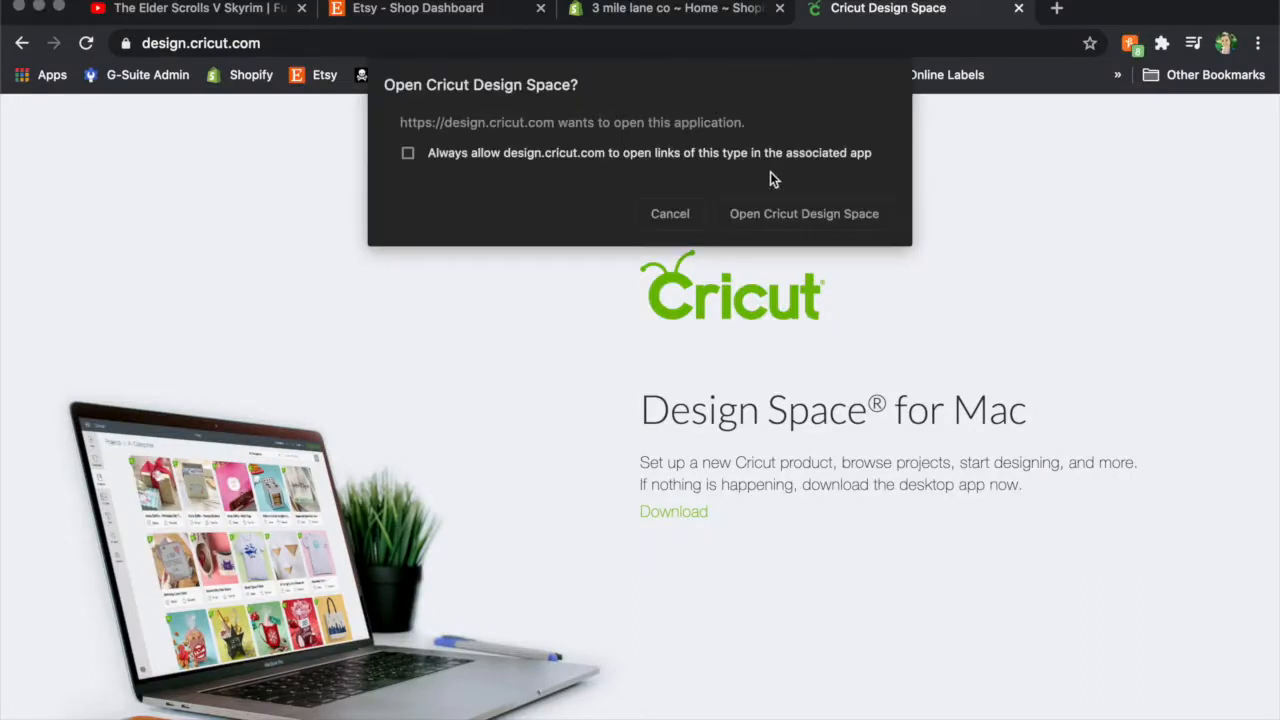
click(782, 219)
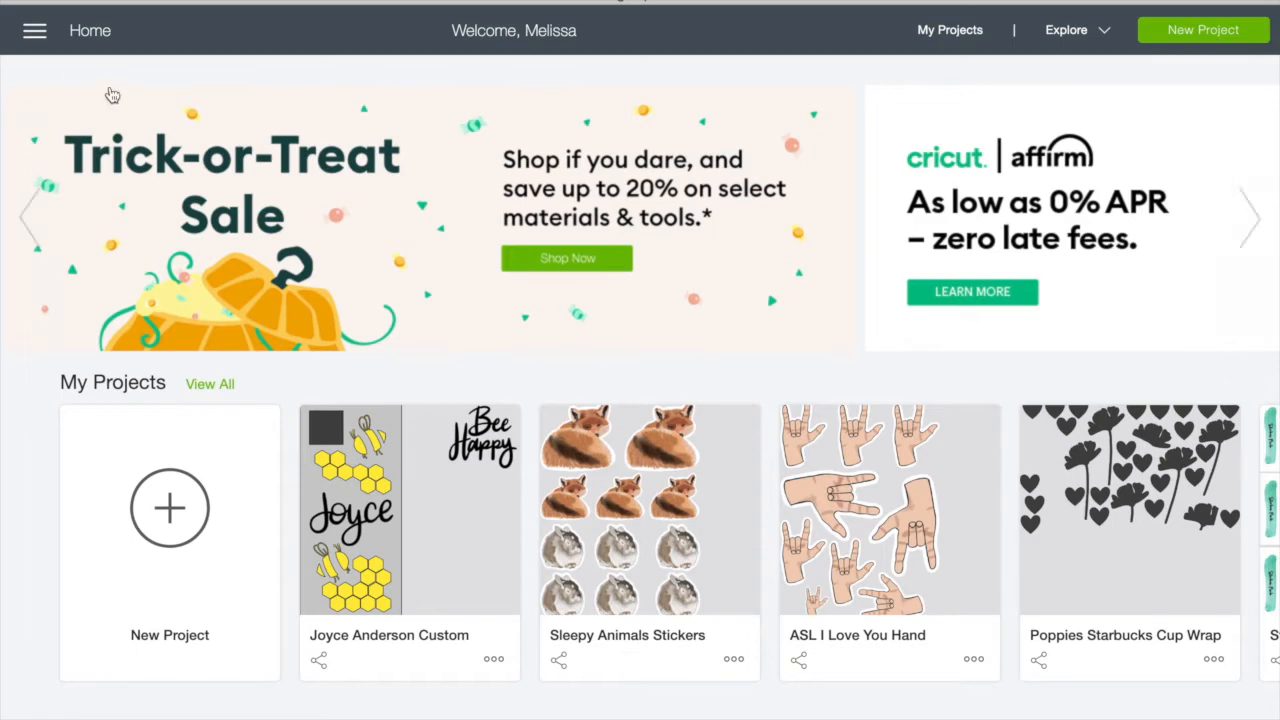
Open the Print Then Cut machine calibration, choose the HP Smart Tank Plus 550 series printer, and cancel the calibration
click(33, 33)
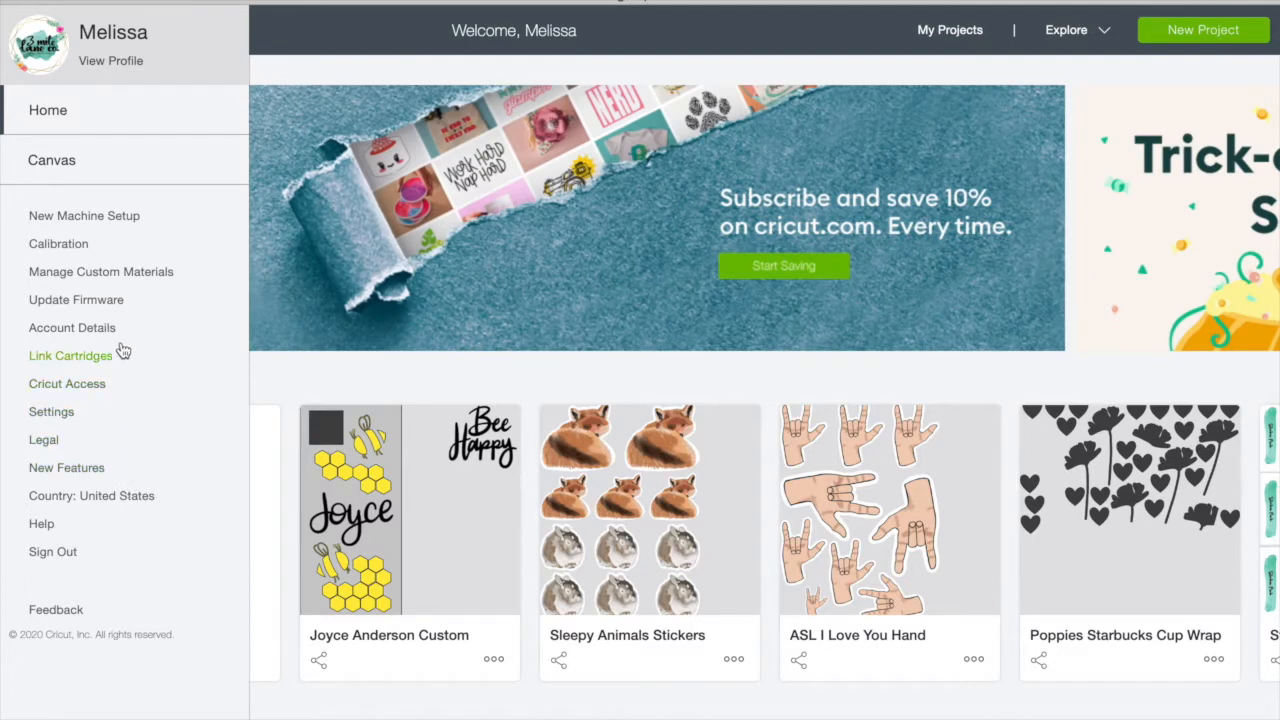
click(60, 244)
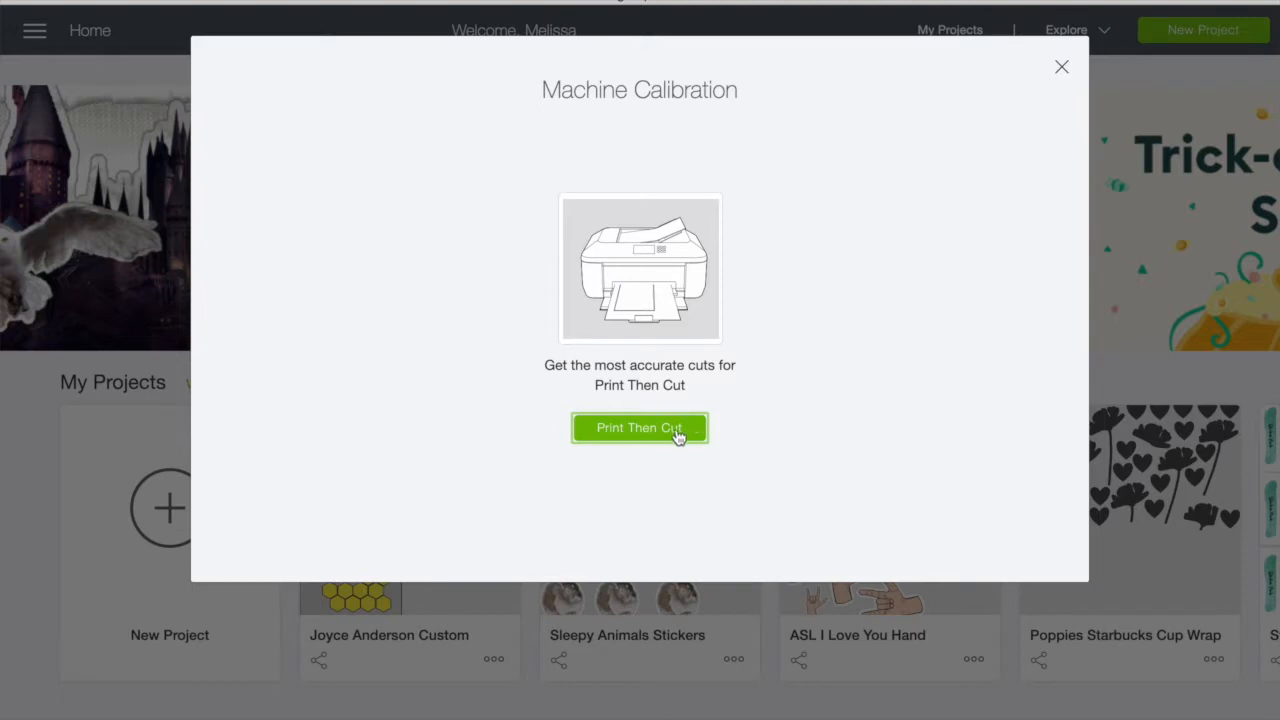
click(672, 438)
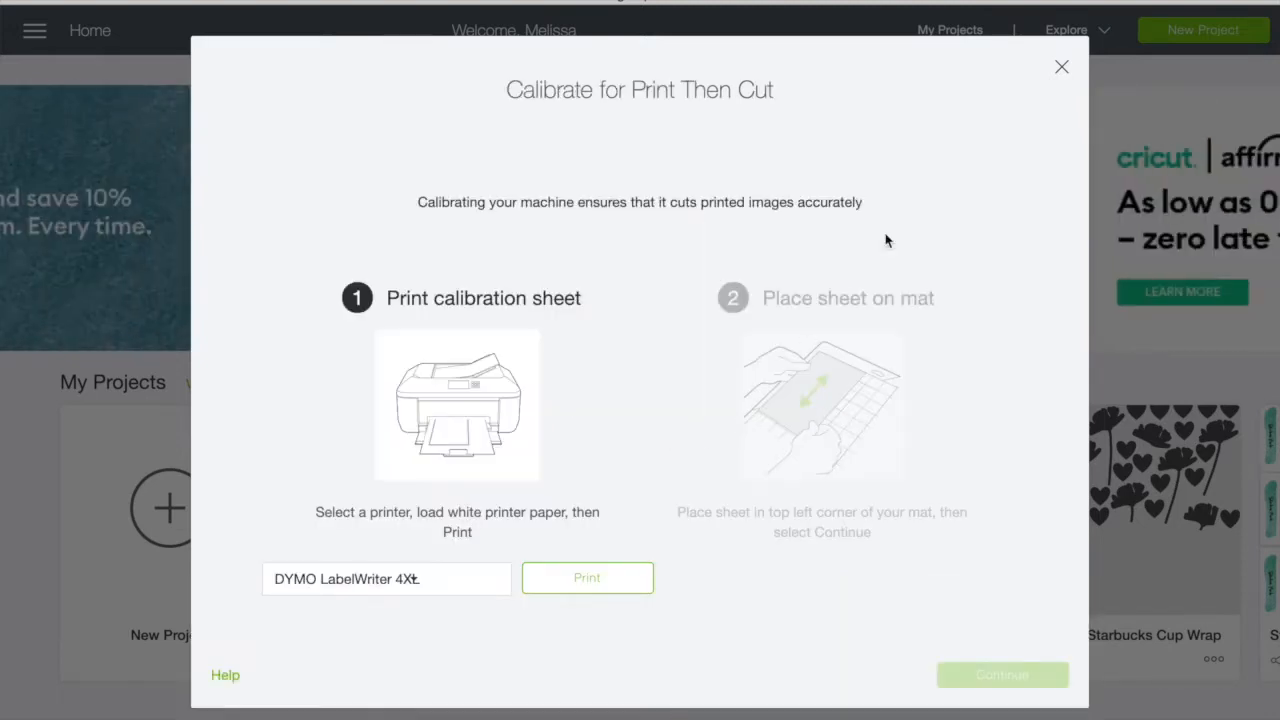
click(427, 590)
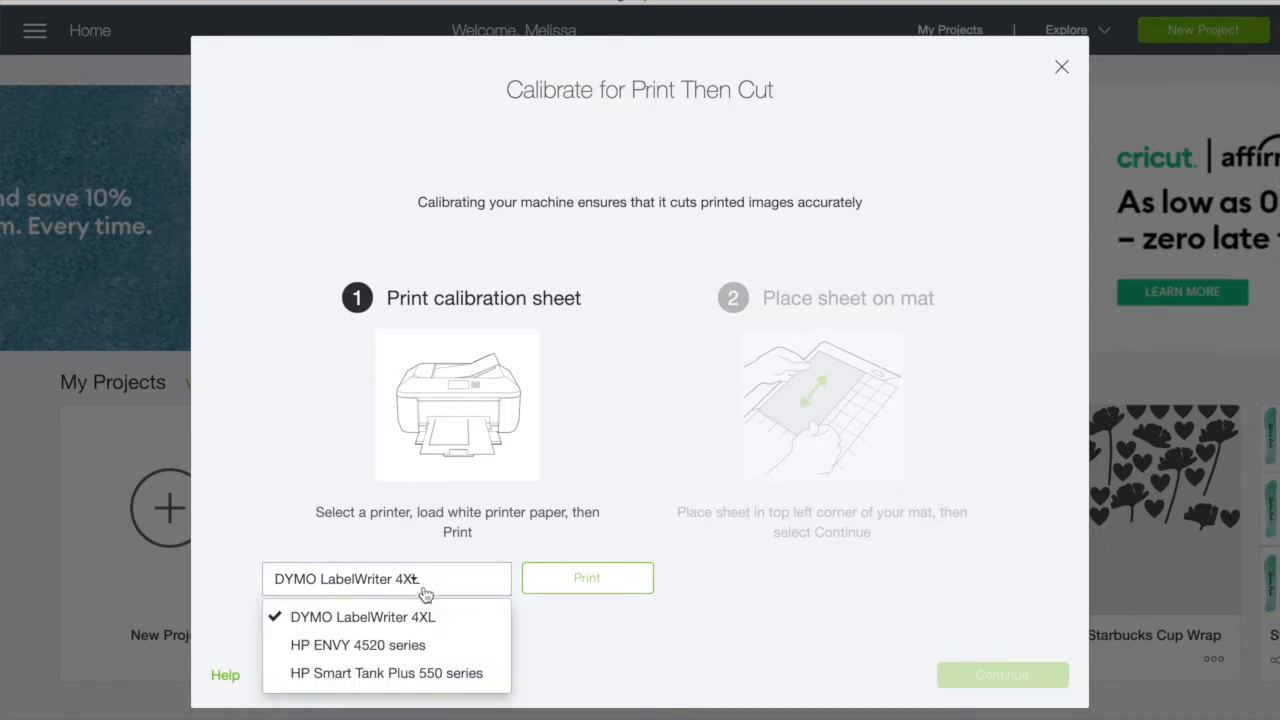
click(397, 674)
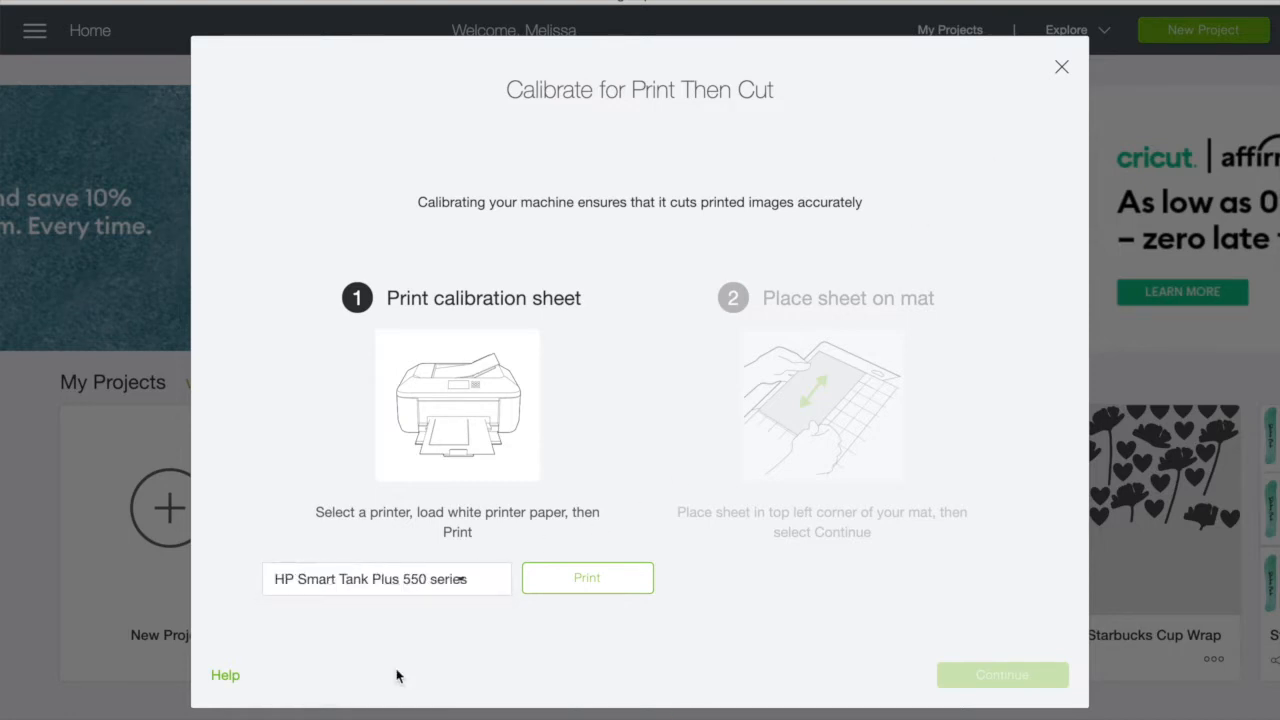
click(1062, 70)
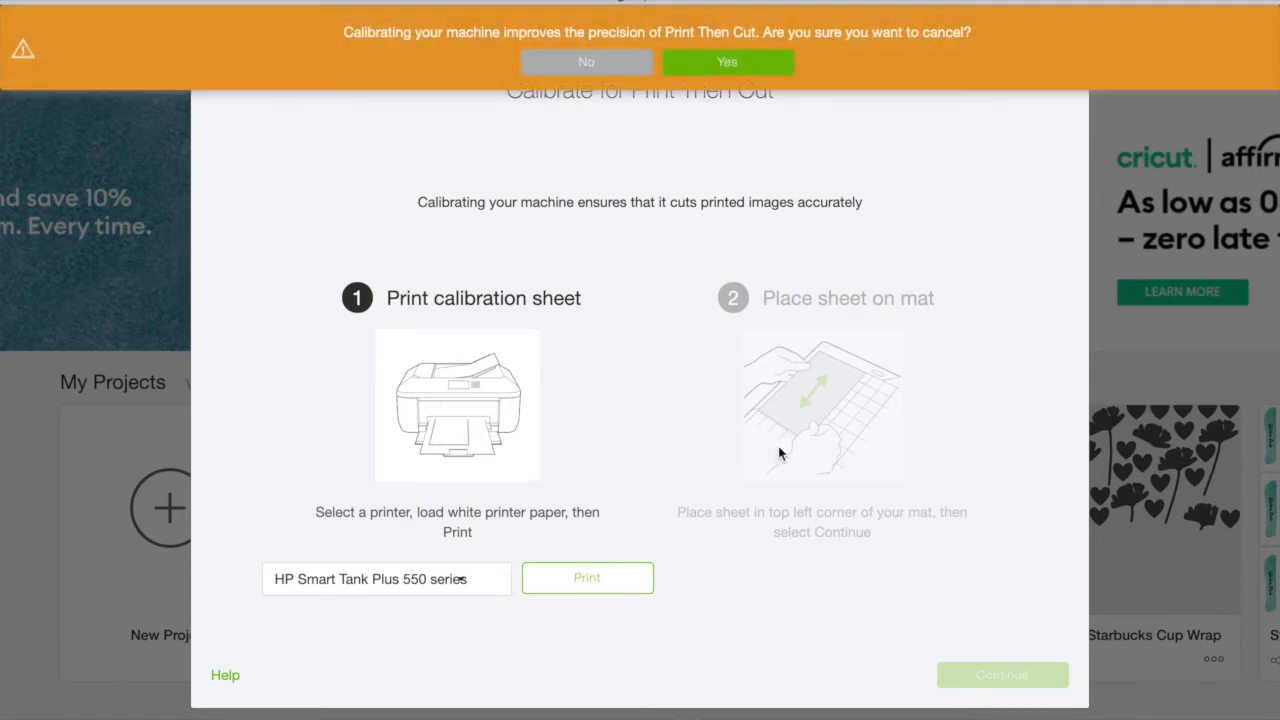
click(727, 62)
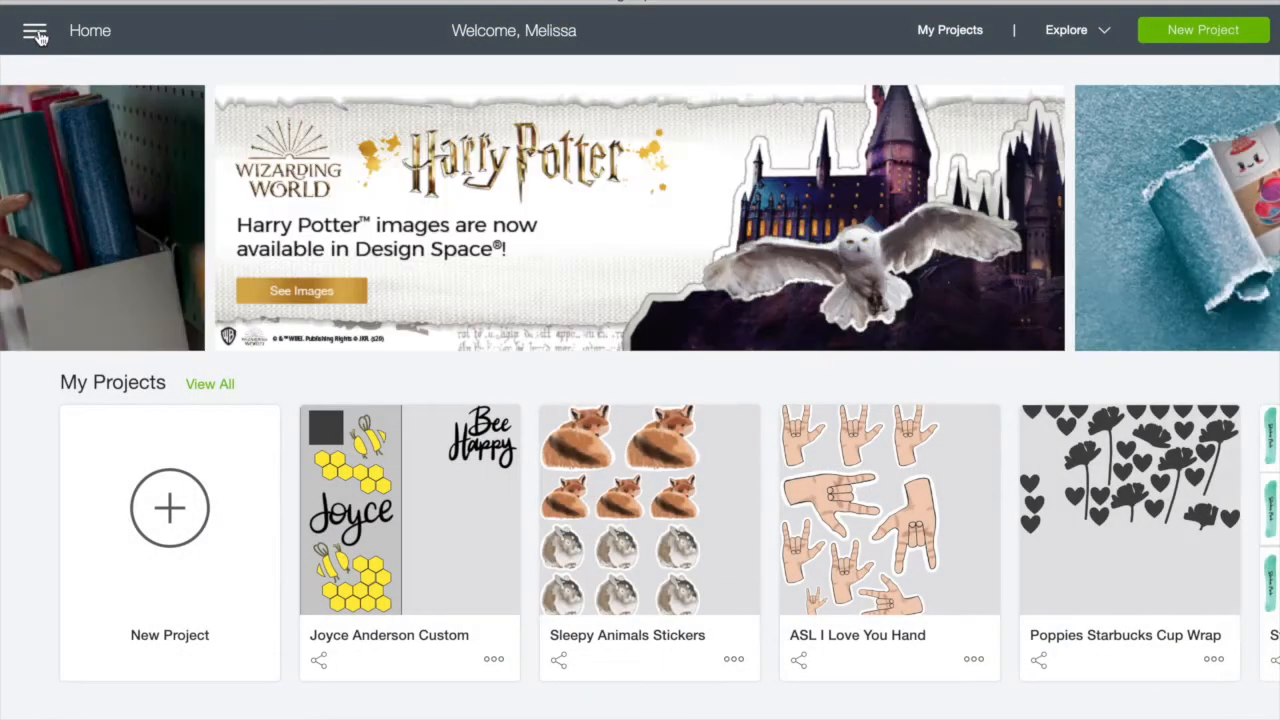
Review the new machine setup instructions for the Cricut Explore family cutting machine and exit the setup
click(29, 26)
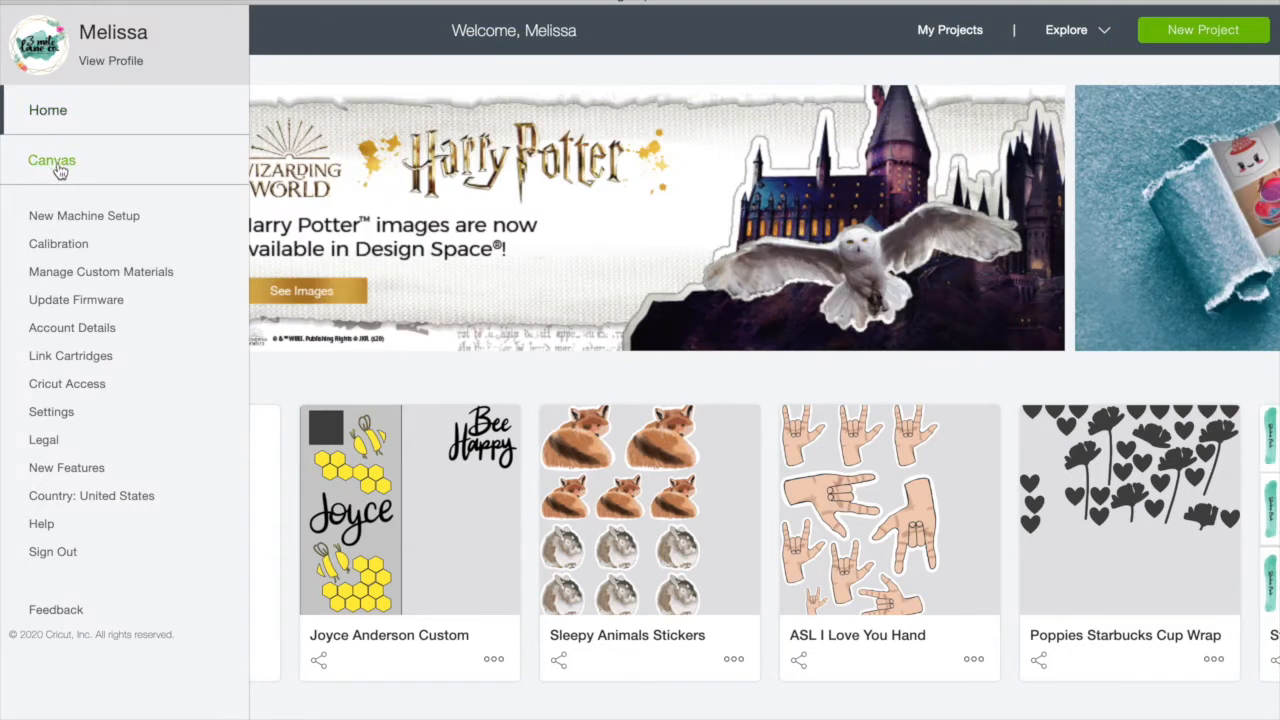
click(120, 226)
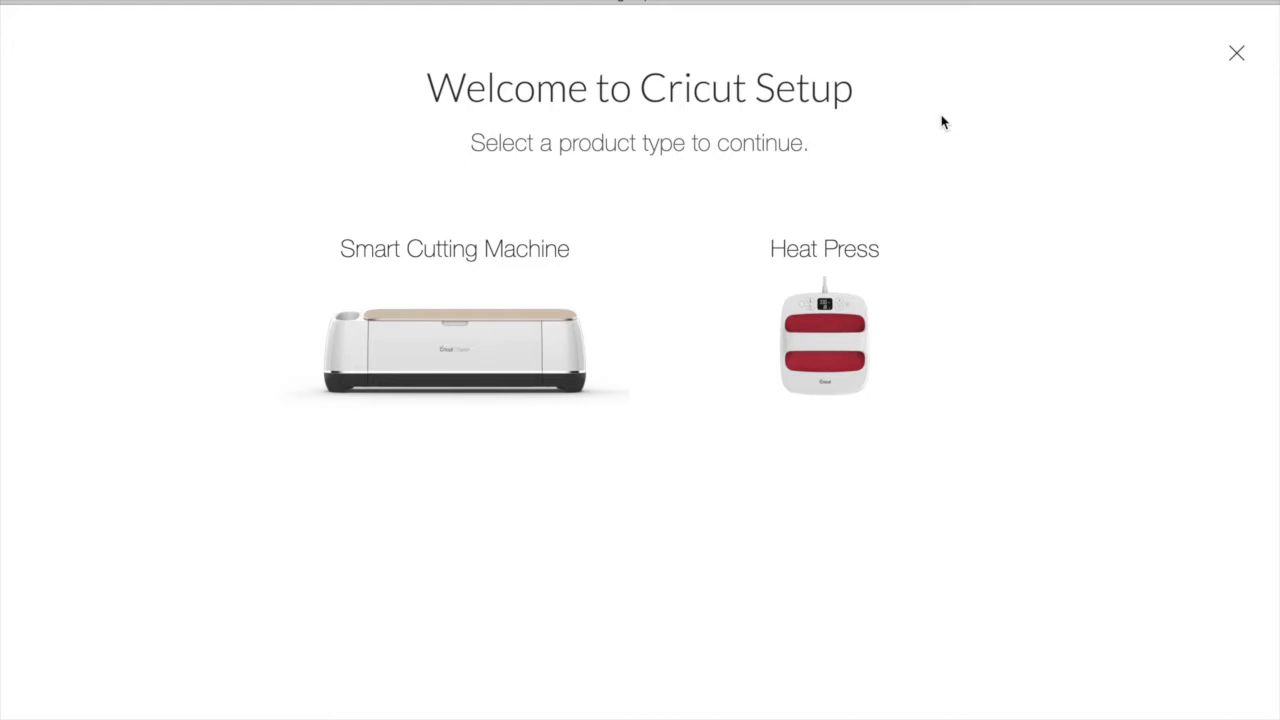
click(427, 385)
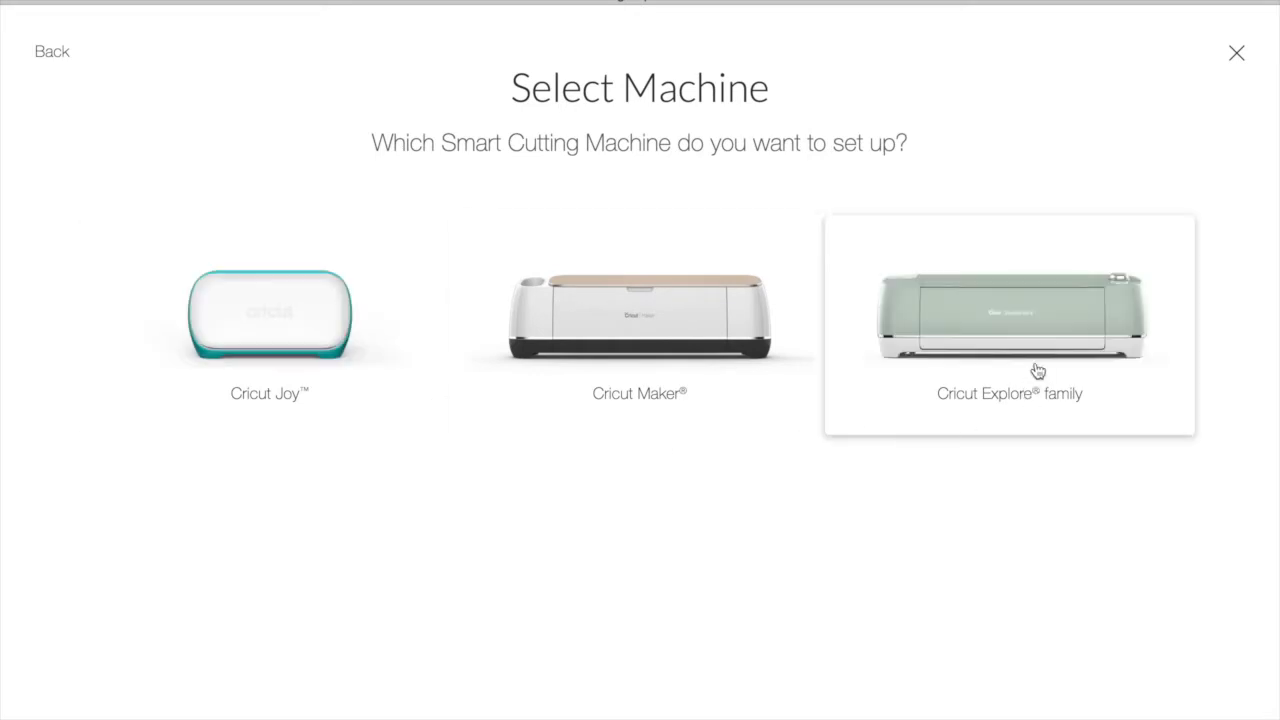
click(1038, 371)
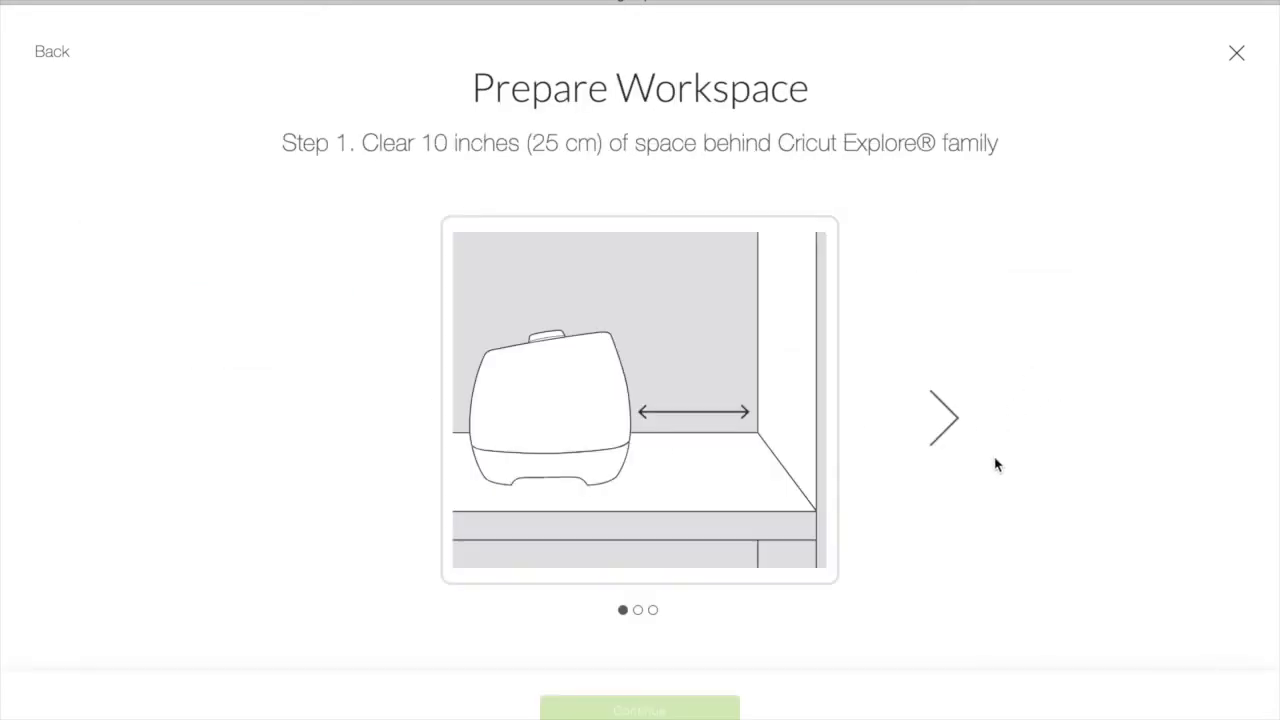
click(951, 419)
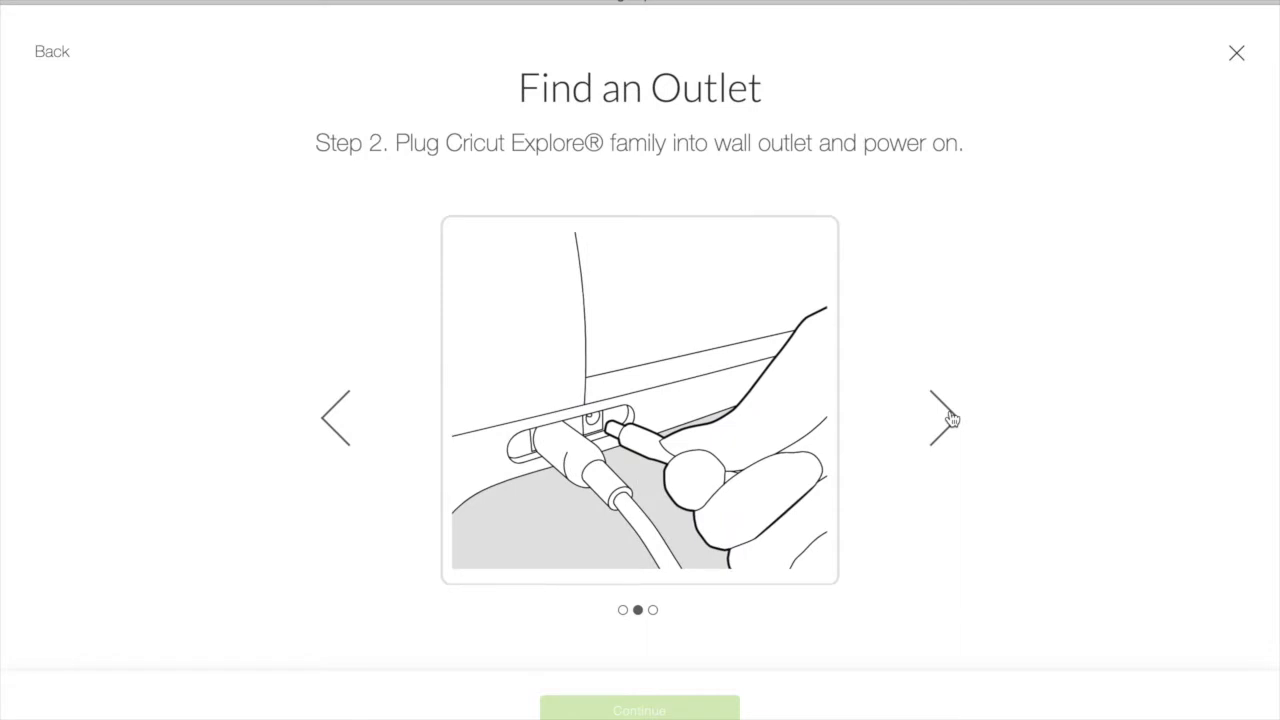
click(951, 419)
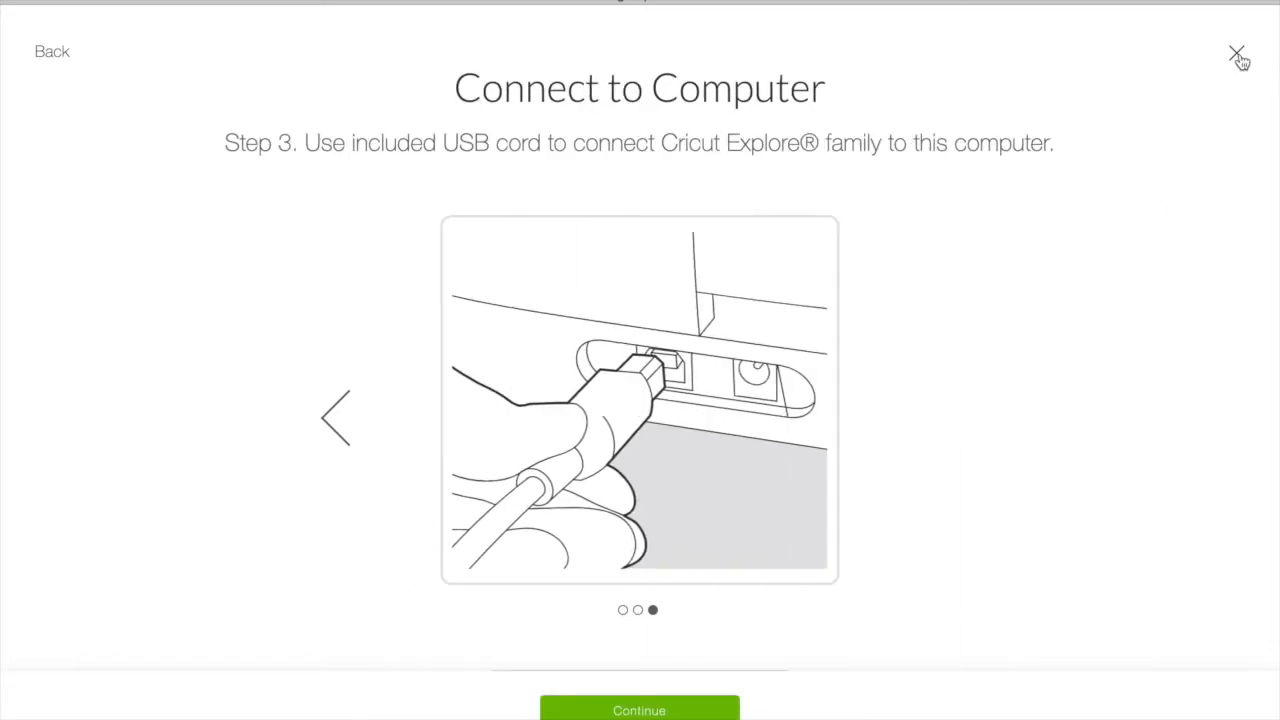
click(1237, 55)
click(694, 432)
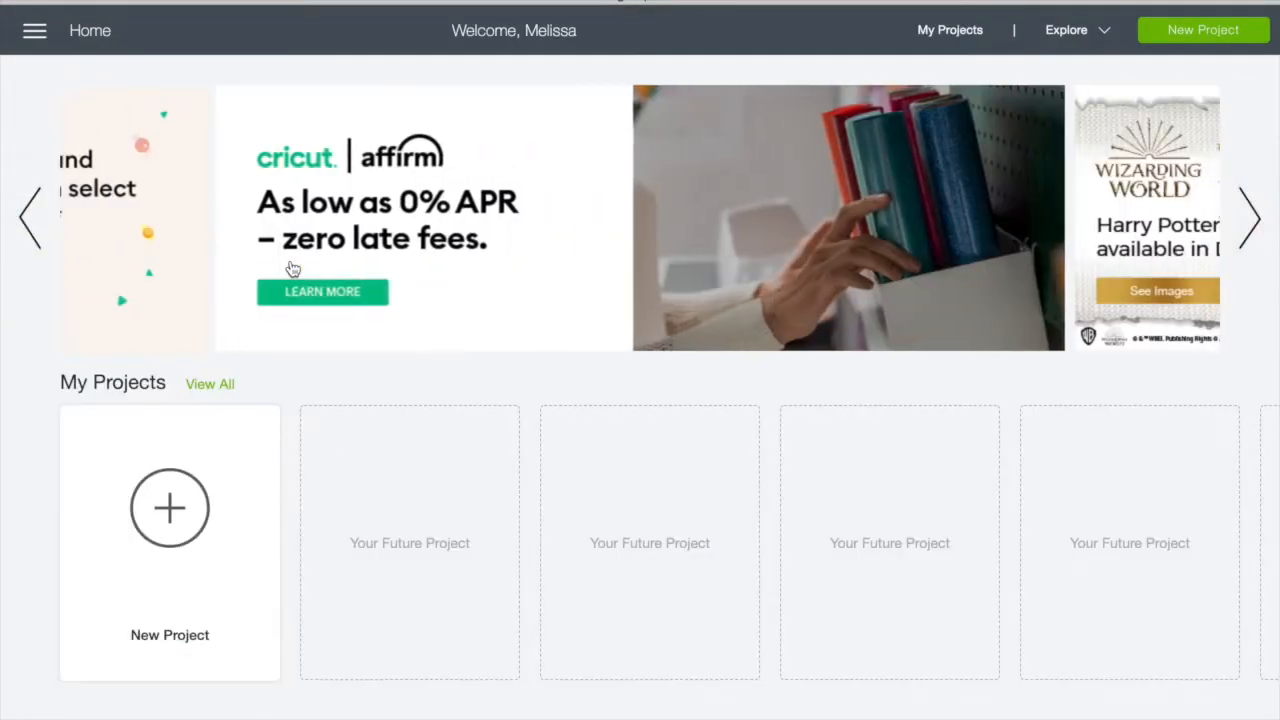
Quit the application from the home screen
key(super+q)
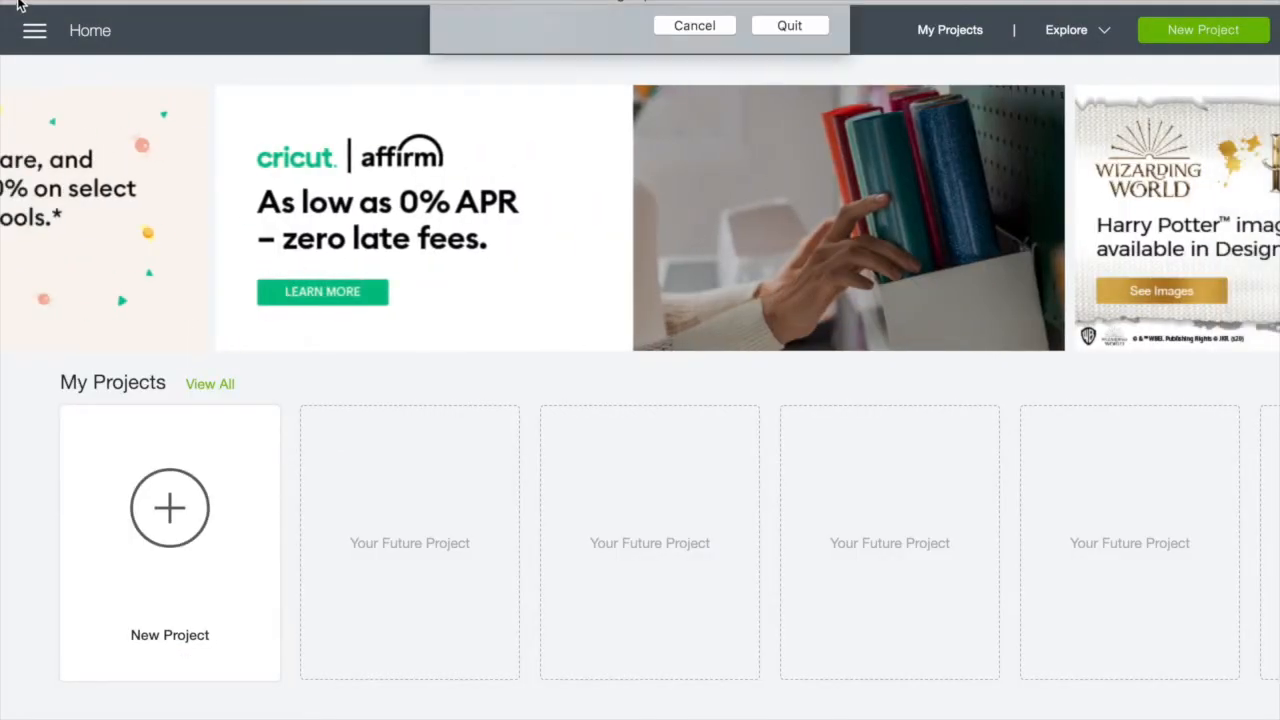
click(791, 107)
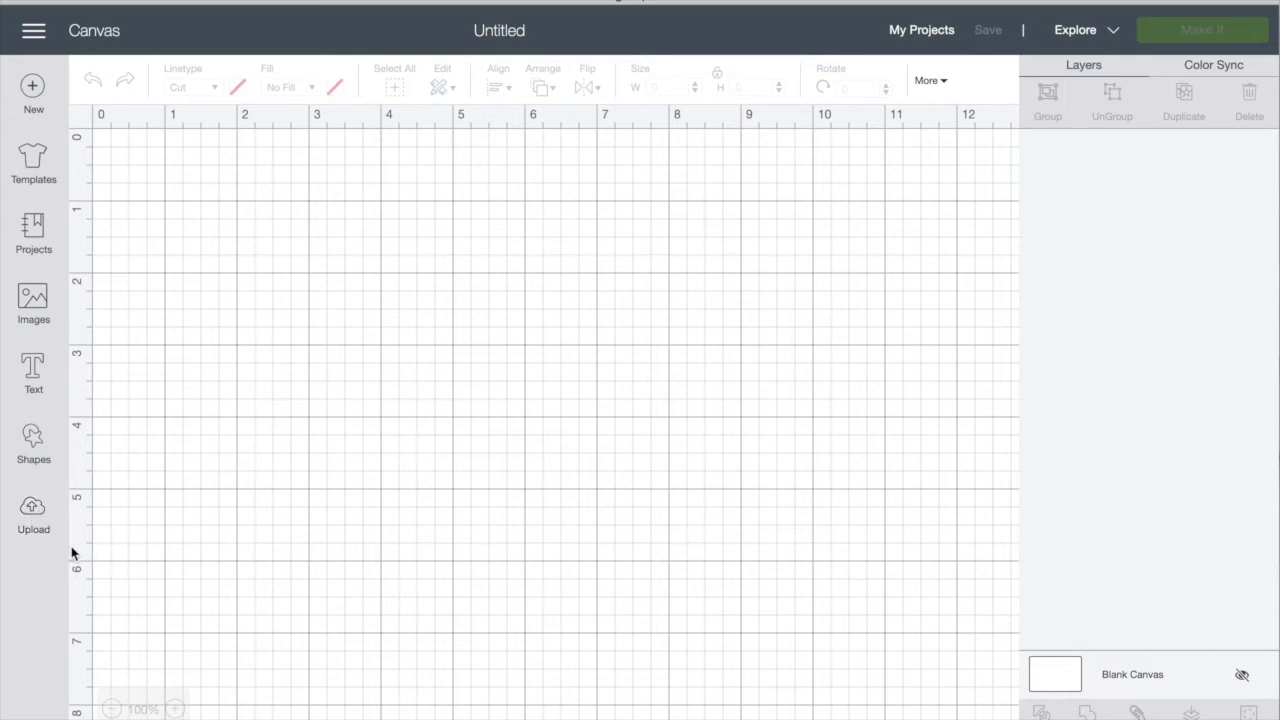
Delete the Sleepy_Bunny image from the recently uploaded images
click(33, 512)
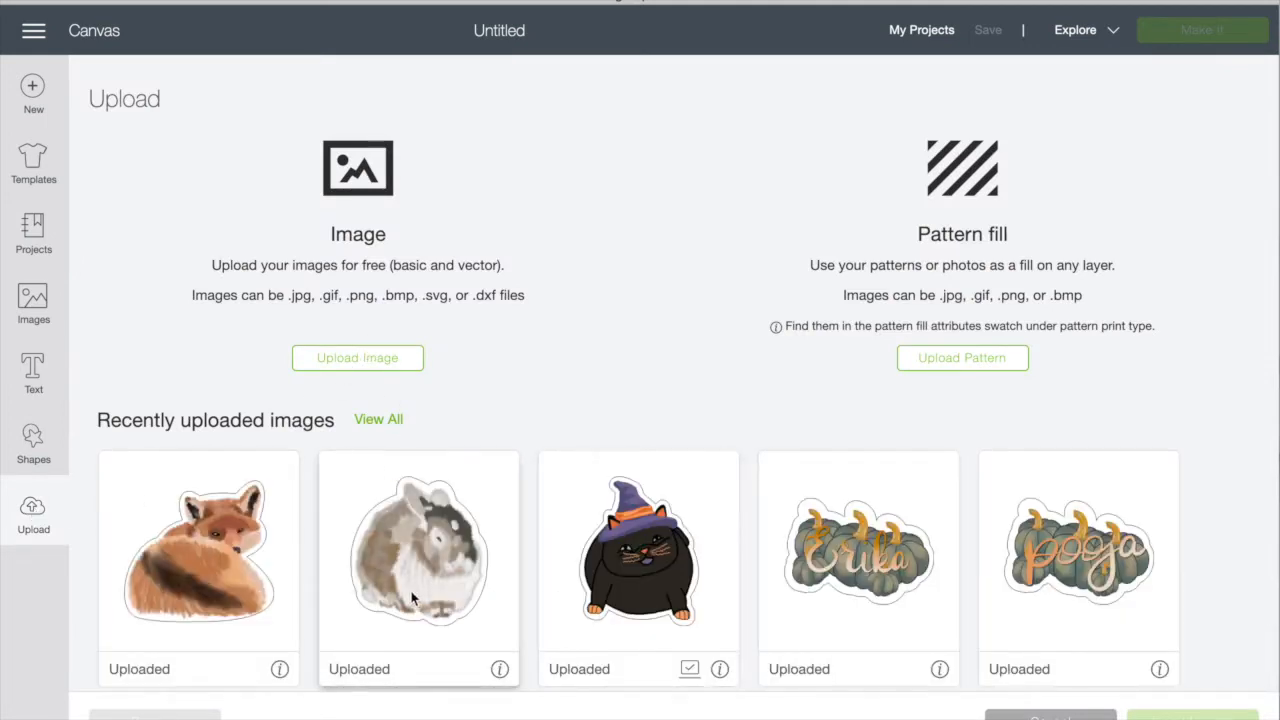
click(503, 677)
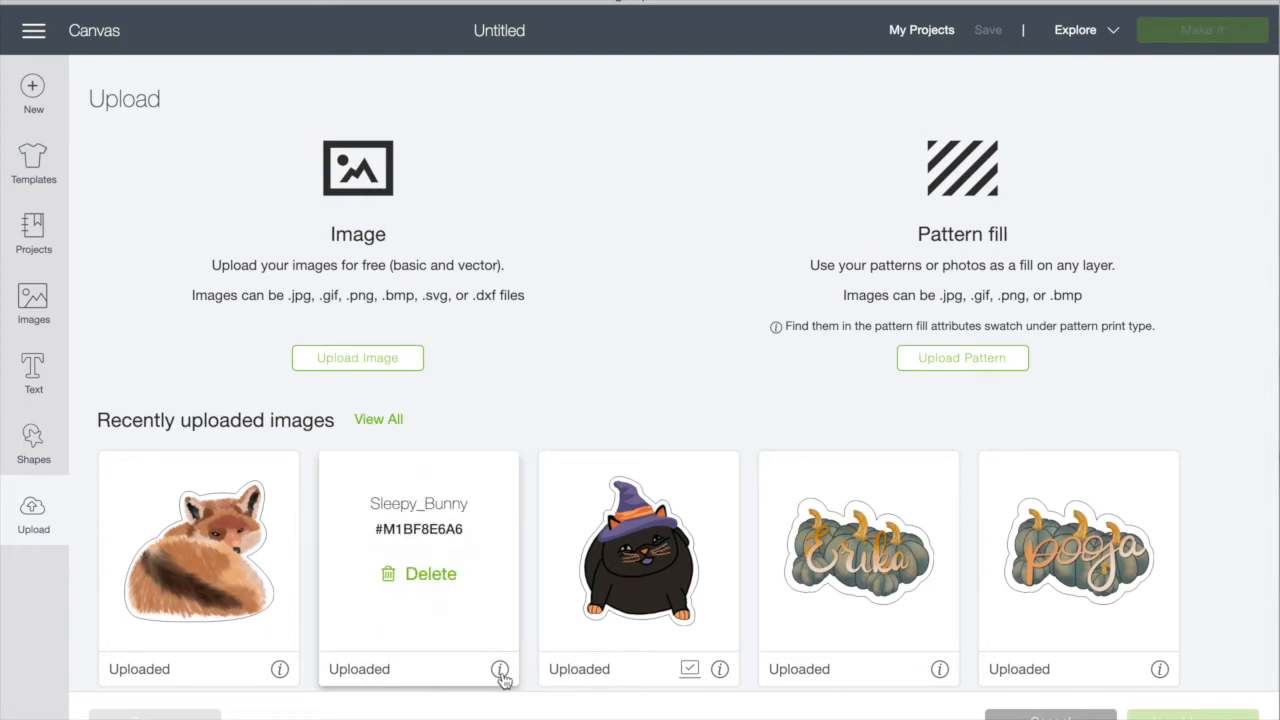
click(422, 578)
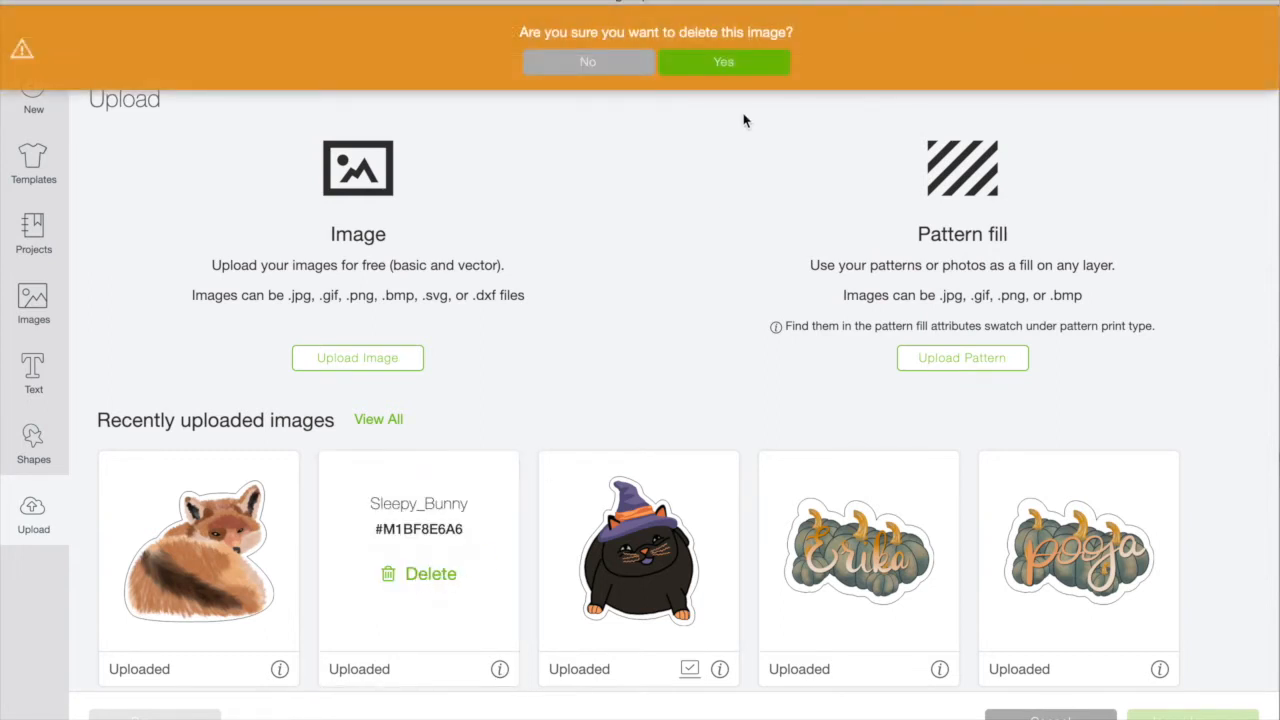
click(745, 62)
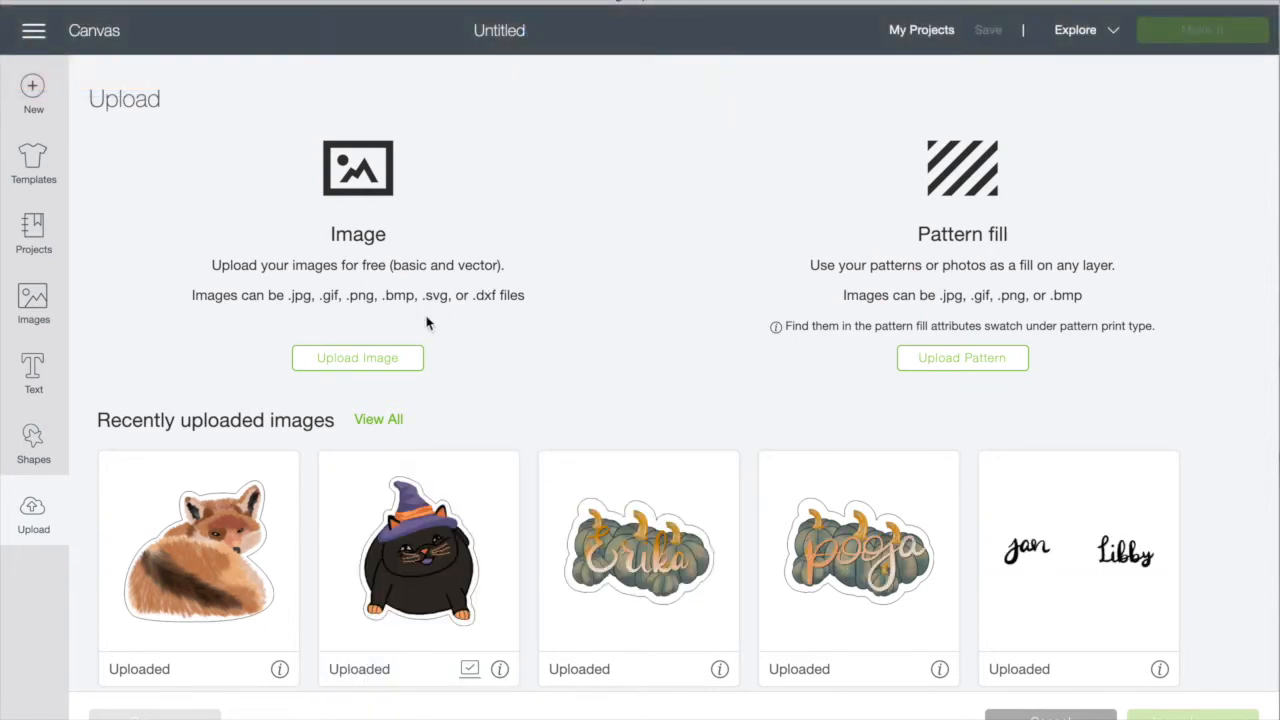
Upload the image file Sleepy_Bunny 2.png from the Downloads folder
click(347, 359)
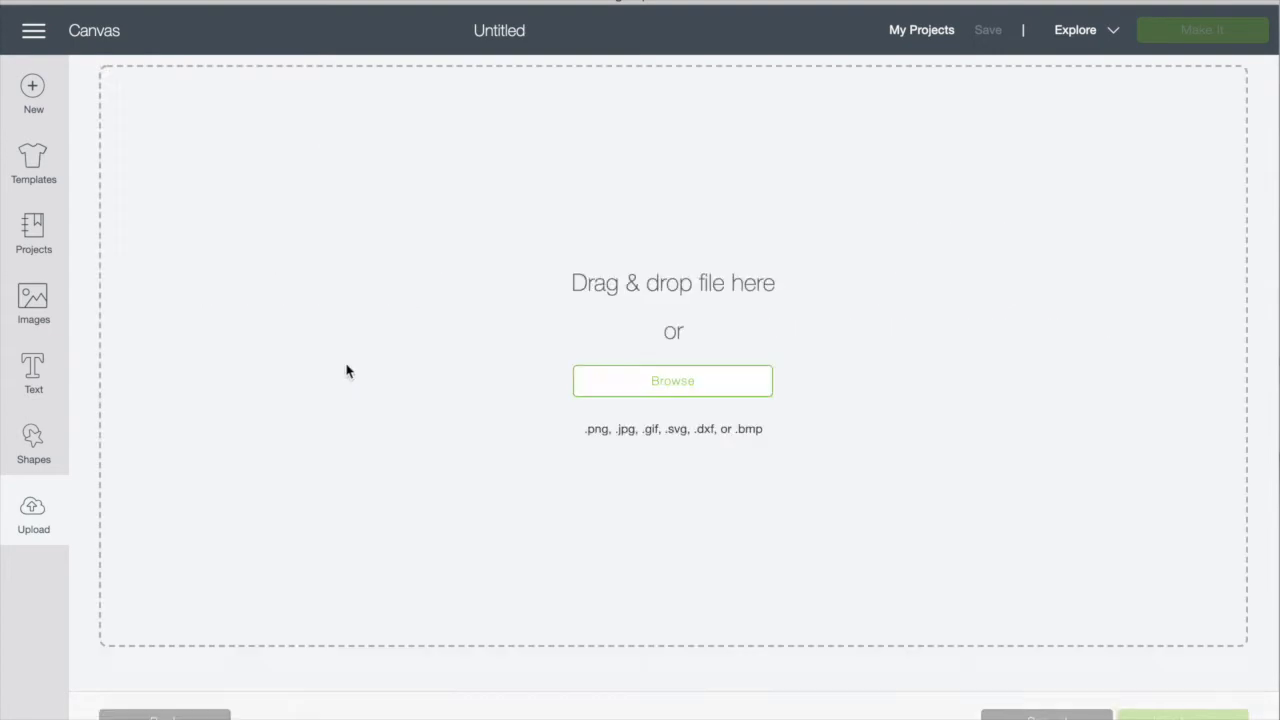
click(682, 390)
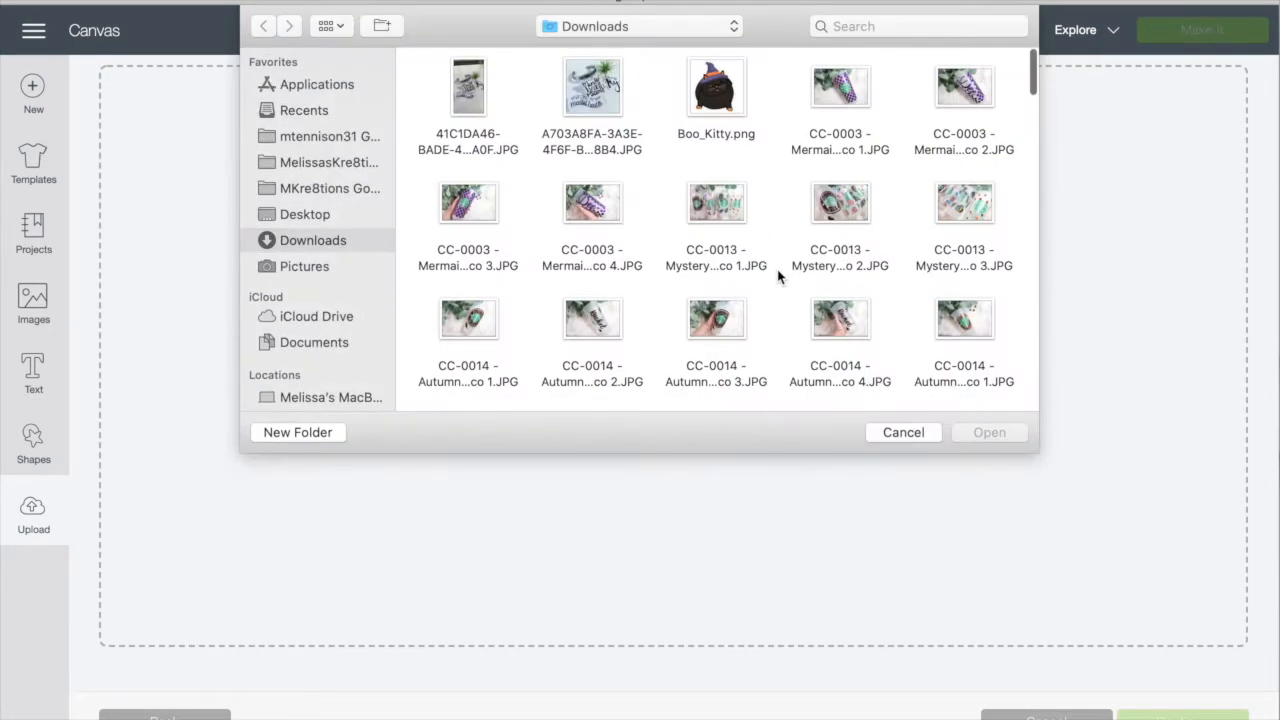
scroll(777, 274, down, 15)
scroll(777, 272, down, 5)
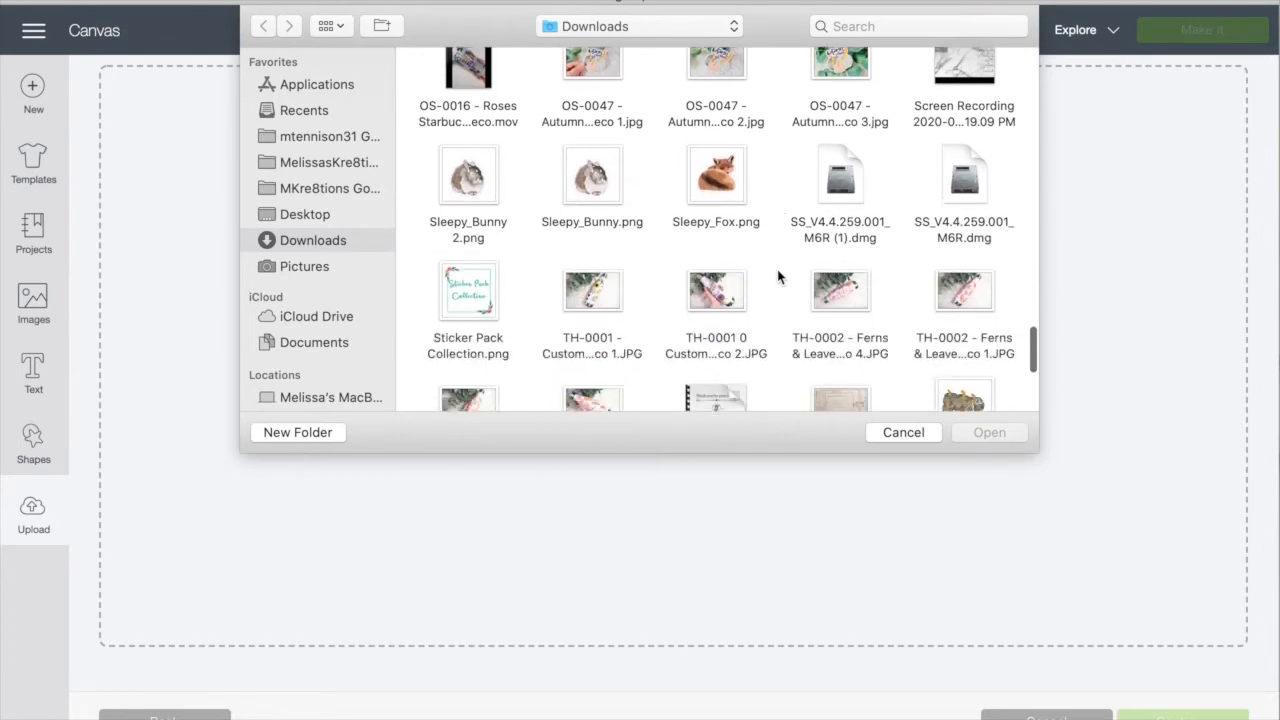
click(466, 178)
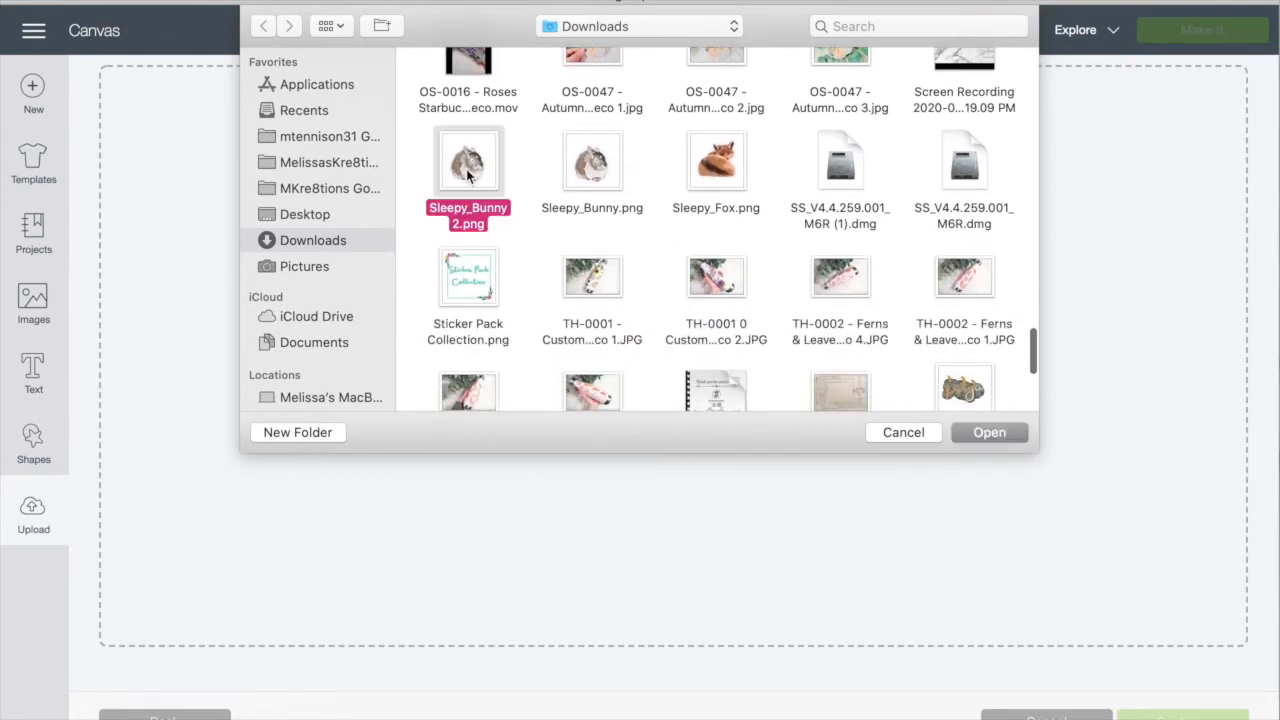
click(987, 432)
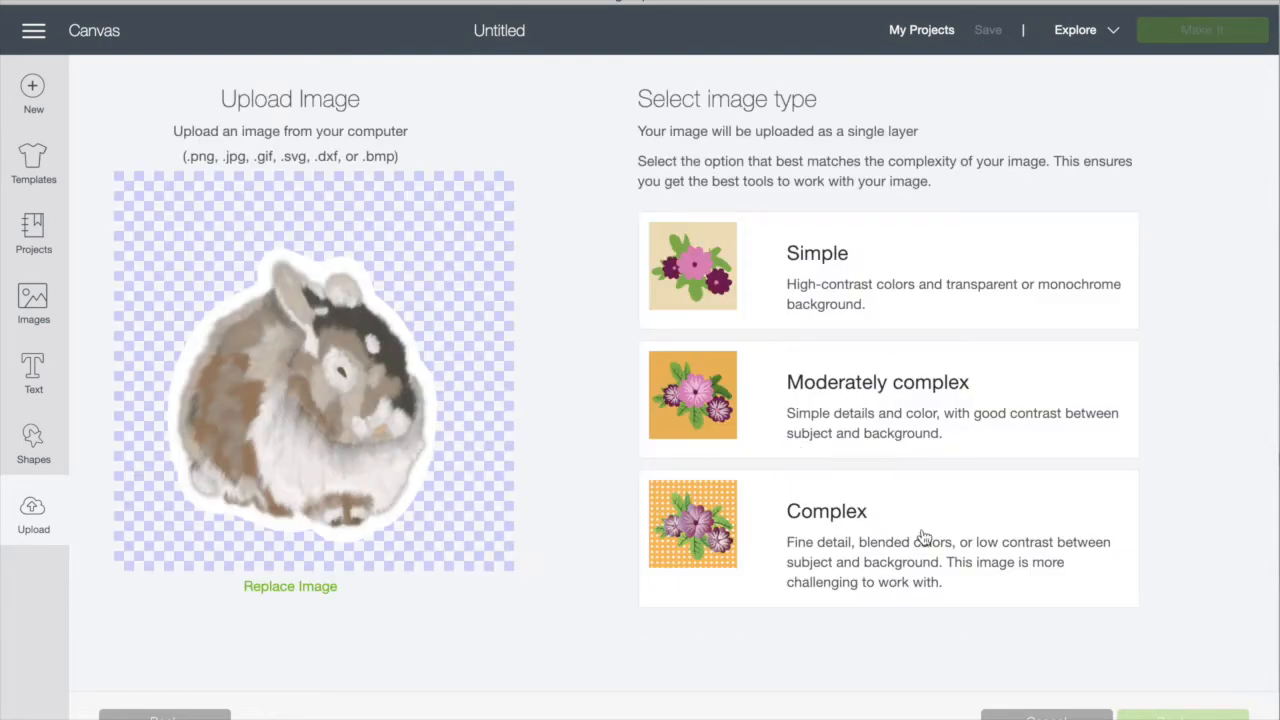
Set the bunny's image type to Complex, keep its background as is, and save it as a Print Then Cut image
click(922, 538)
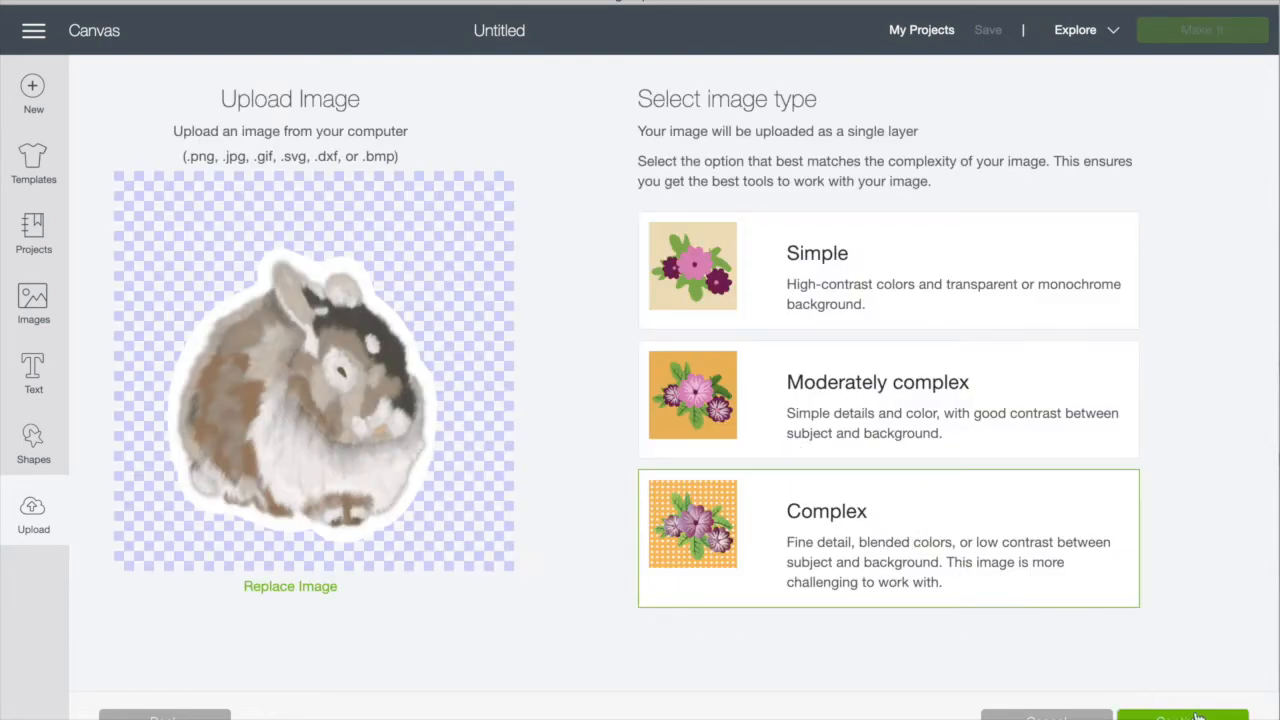
click(1150, 707)
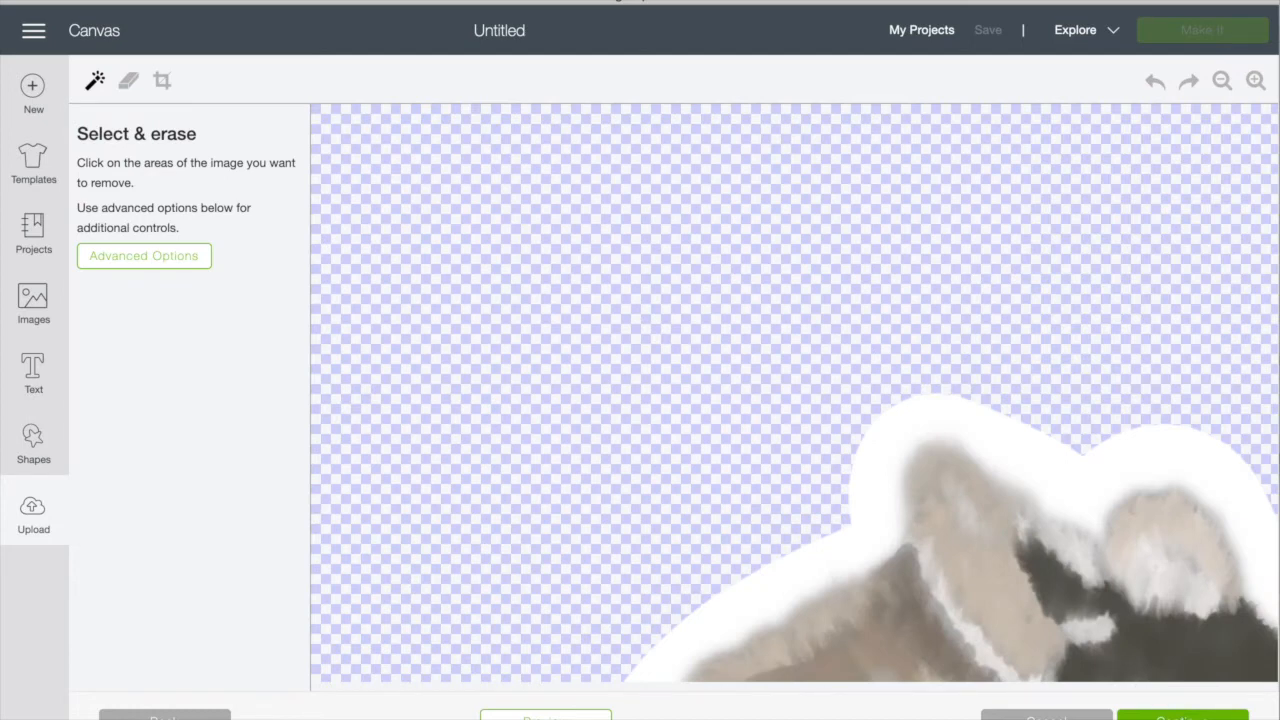
click(1130, 700)
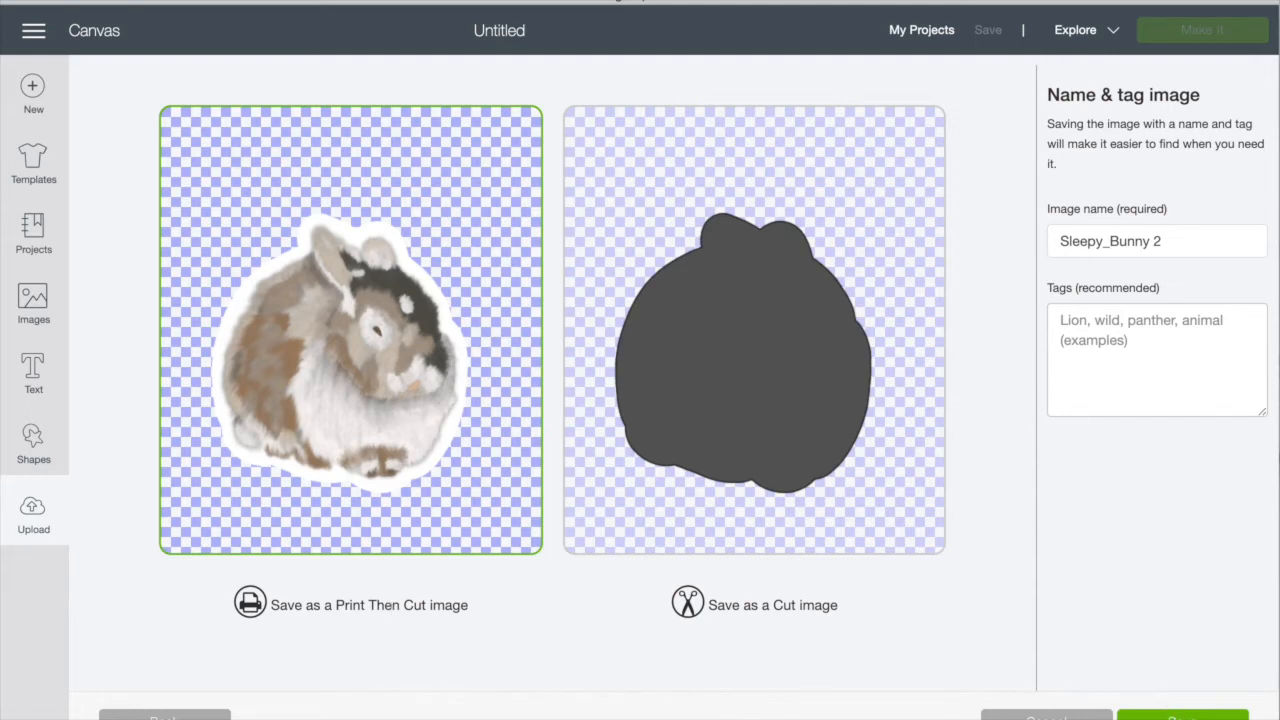
click(1183, 715)
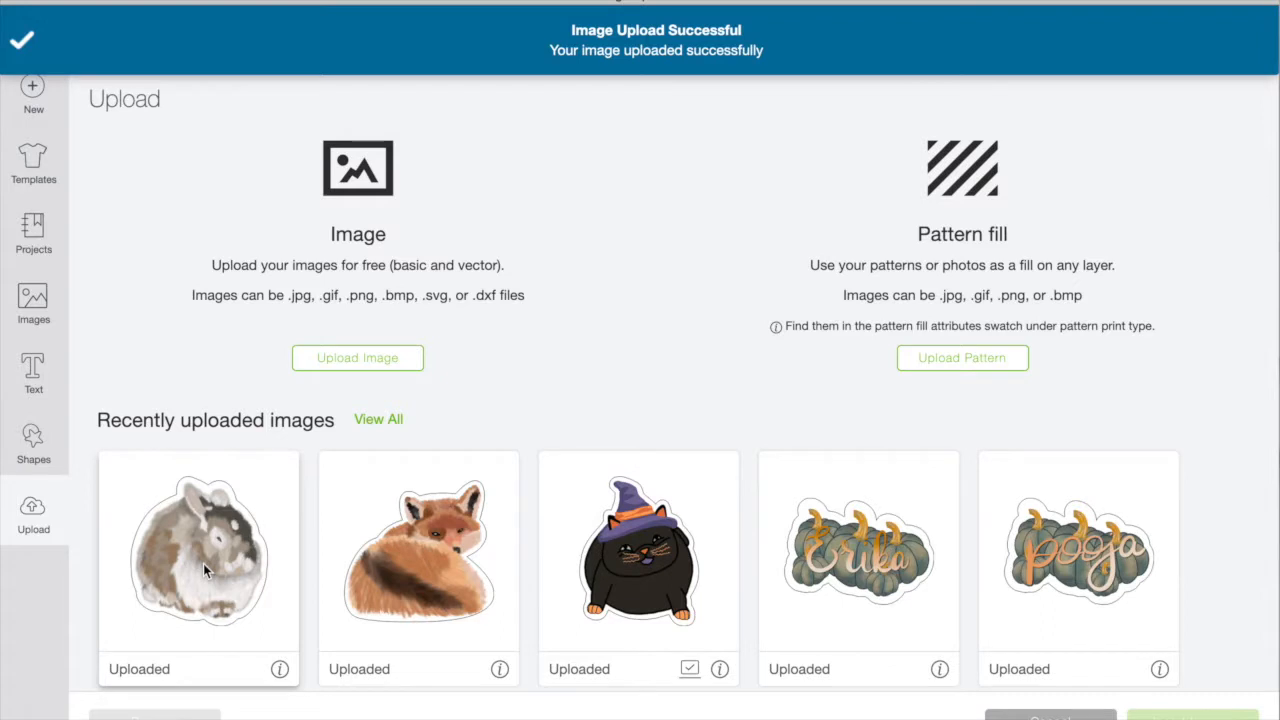
Insert the uploaded Sleepy_Bunny 2 image into the canvas and shift it slightly up and to the right
click(203, 563)
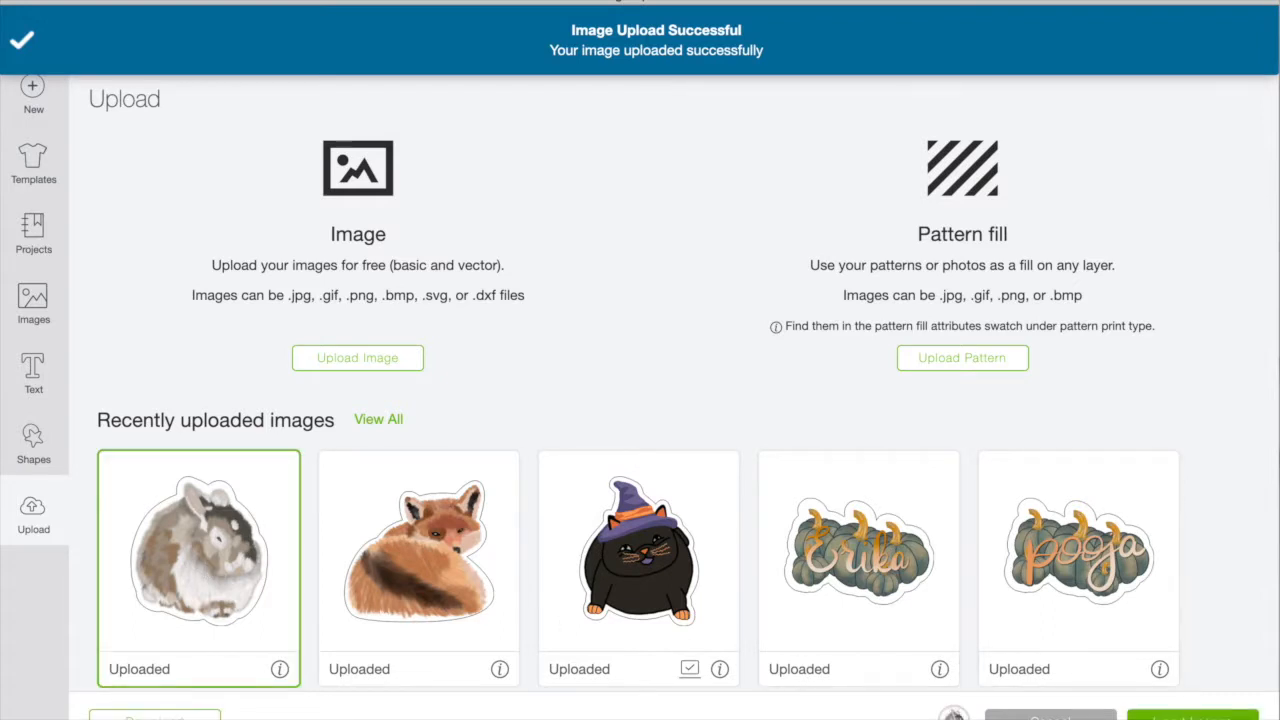
click(1192, 714)
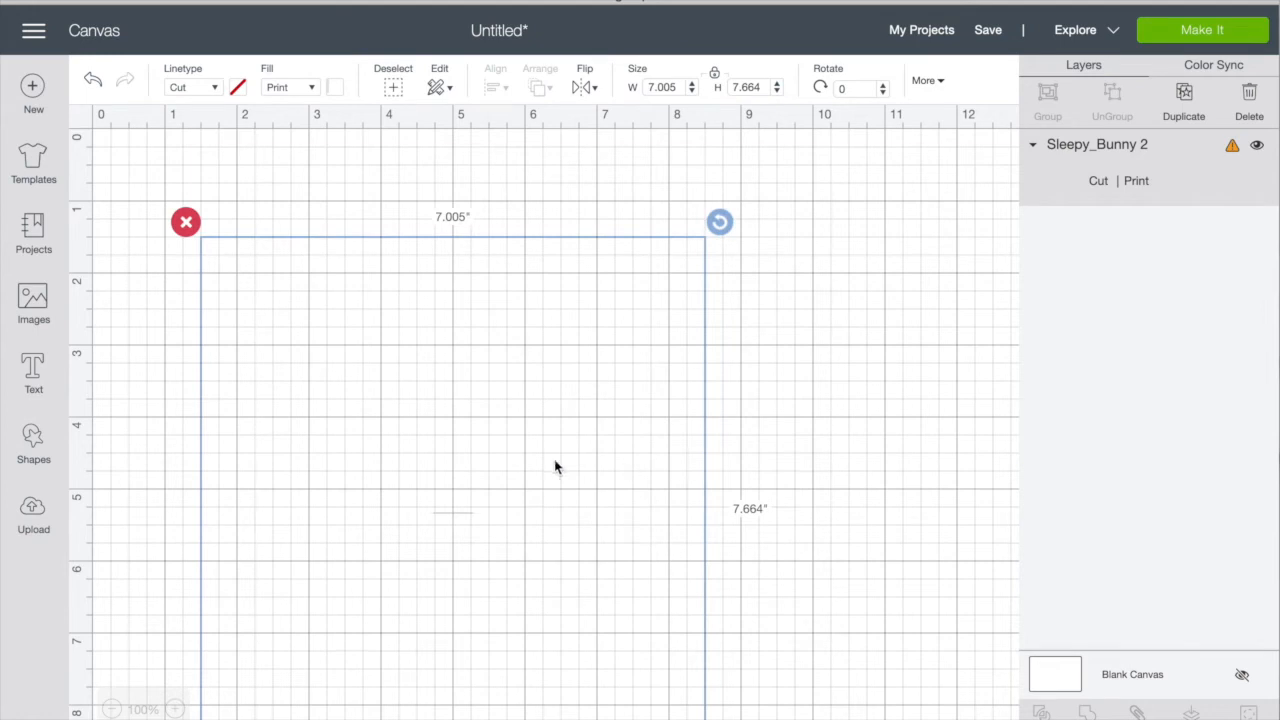
drag(599, 501, 638, 427)
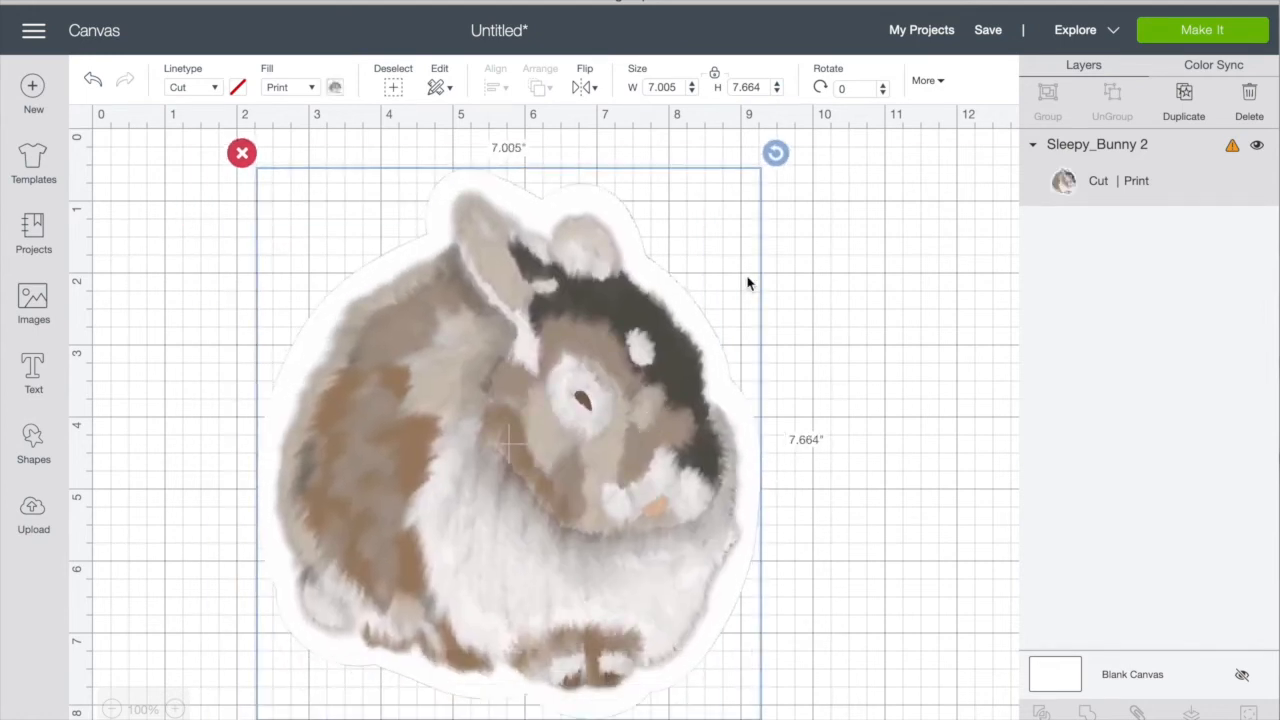
Set the bunny image's width to 3 inches
click(668, 87)
text(3)
key(Tab)
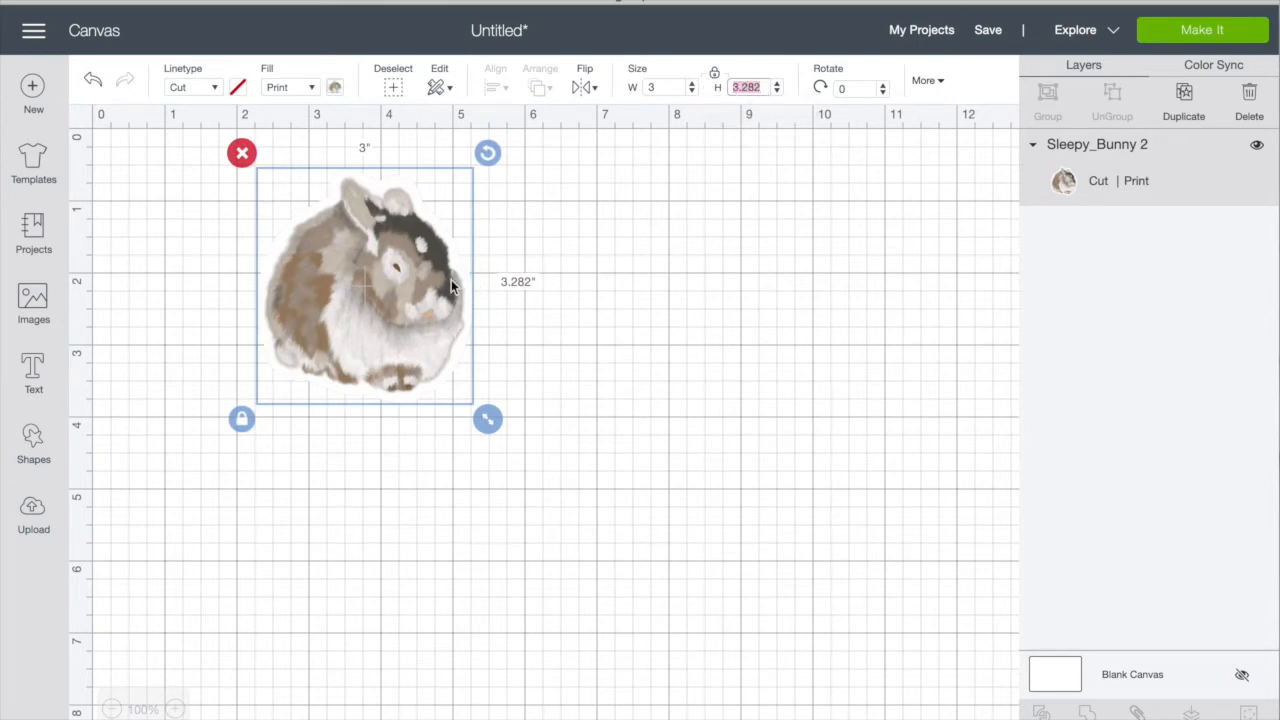
Move the bunny to the canvas's upper-left corner, then duplicate it and place the copy beside it in the same row
drag(413, 287, 236, 245)
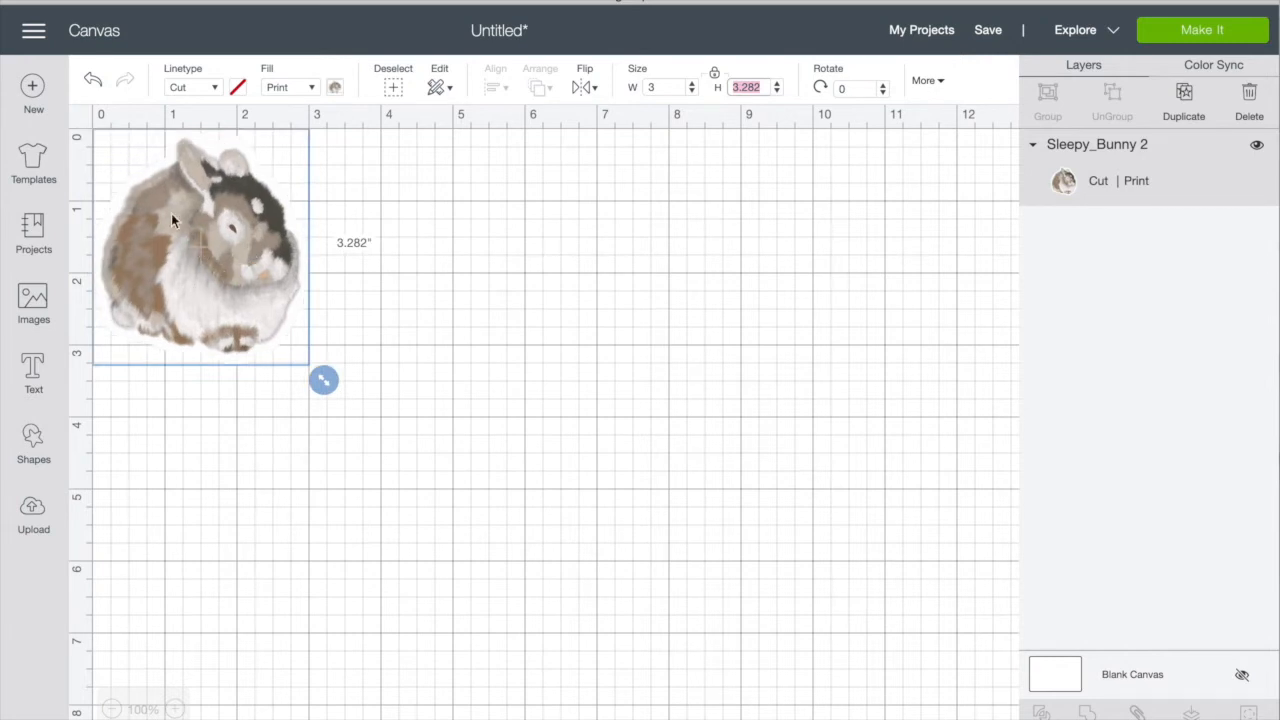
click(1184, 96)
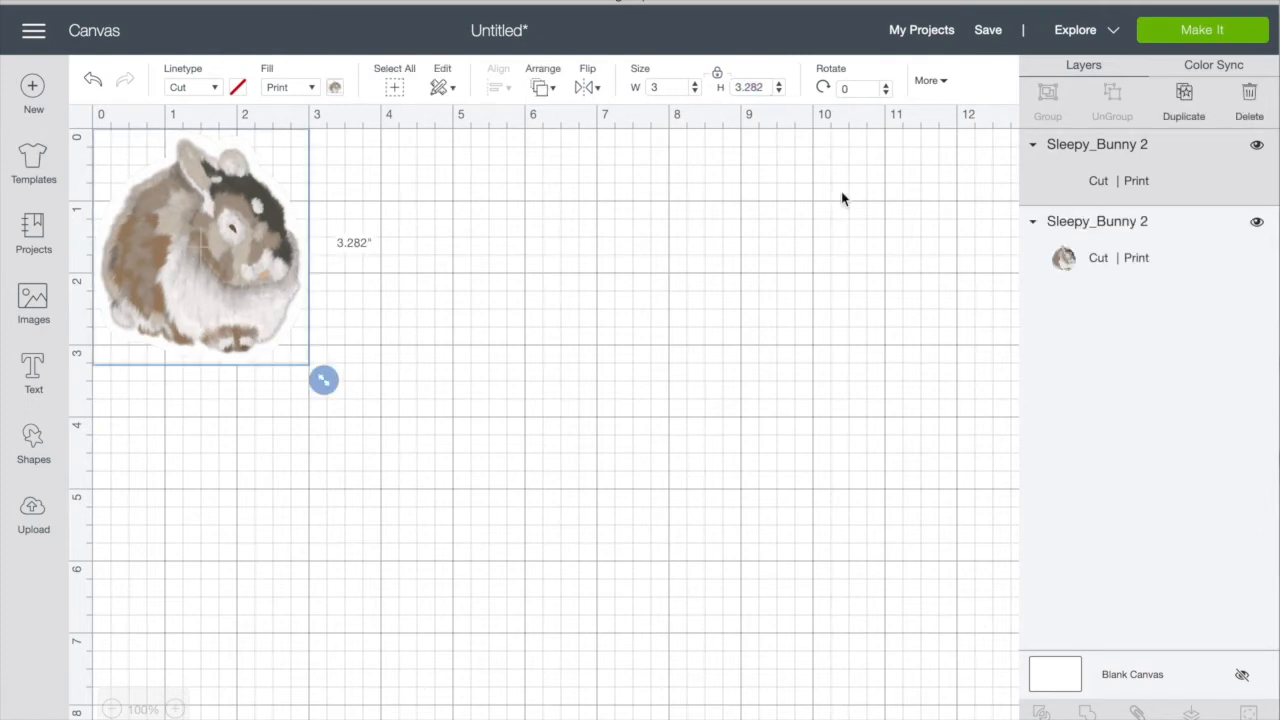
drag(255, 274, 481, 230)
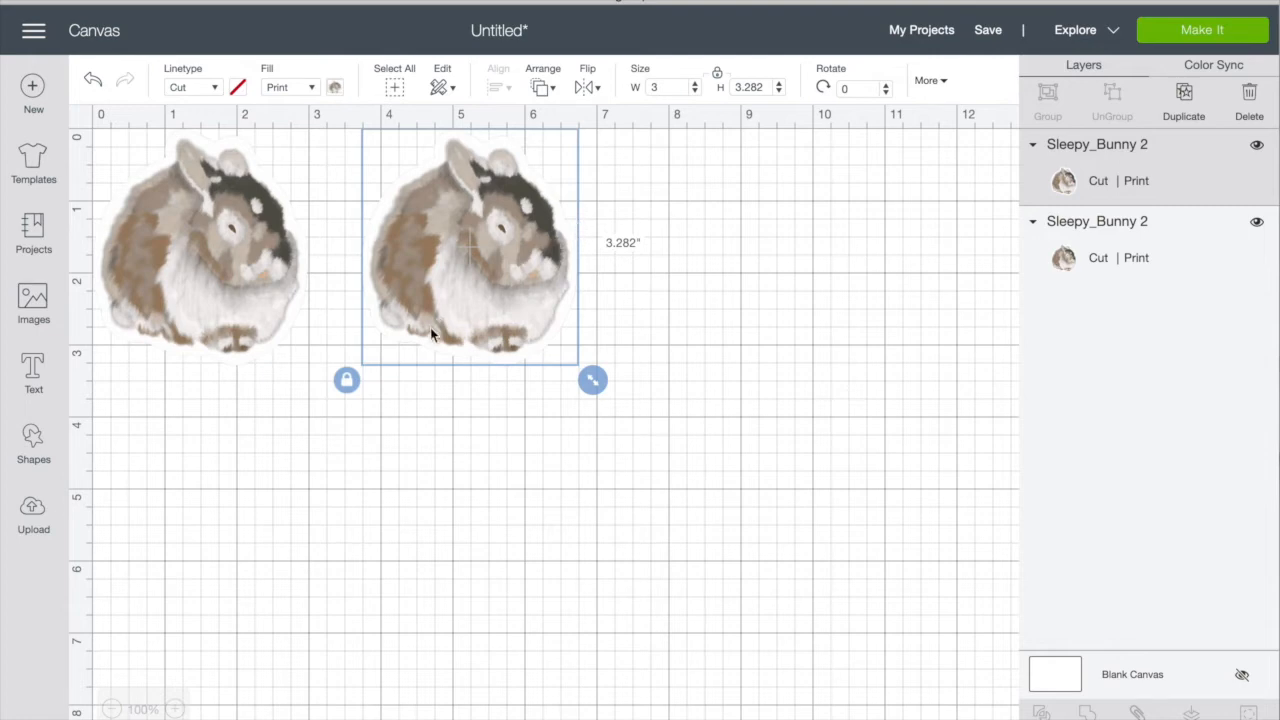
scroll(149, 689, down, 4)
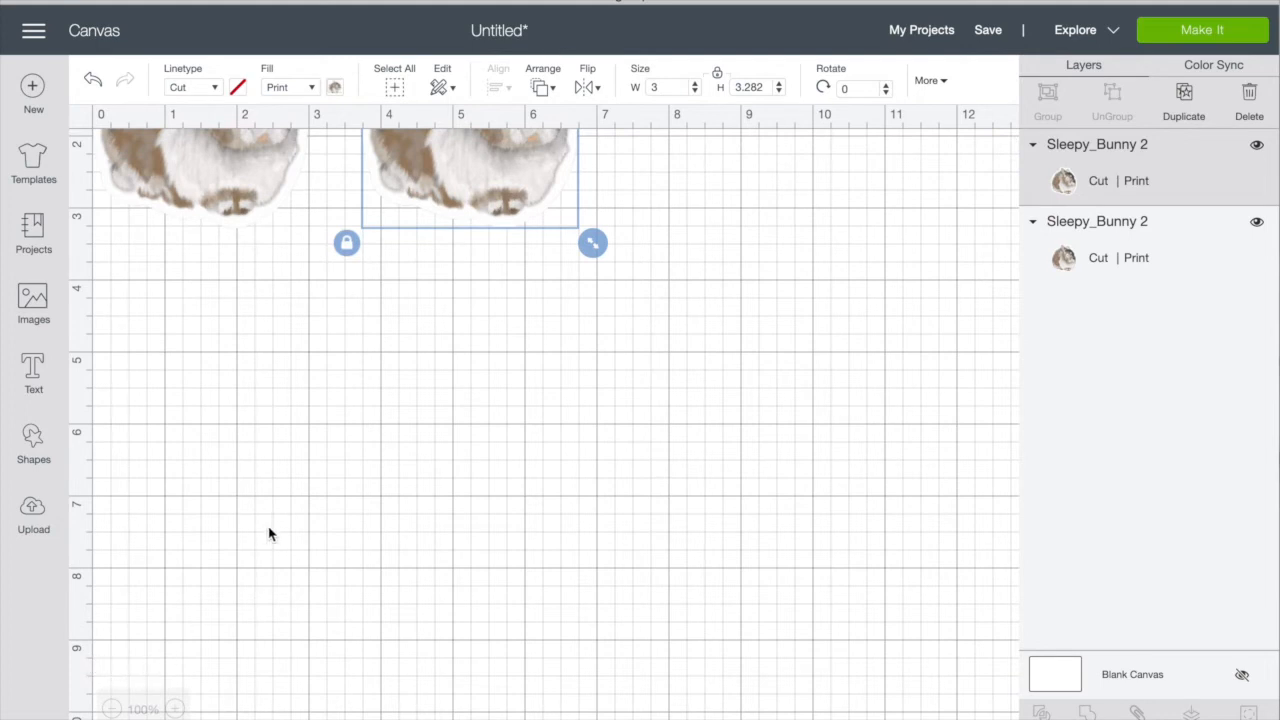
scroll(277, 506, up, 4)
click(308, 450)
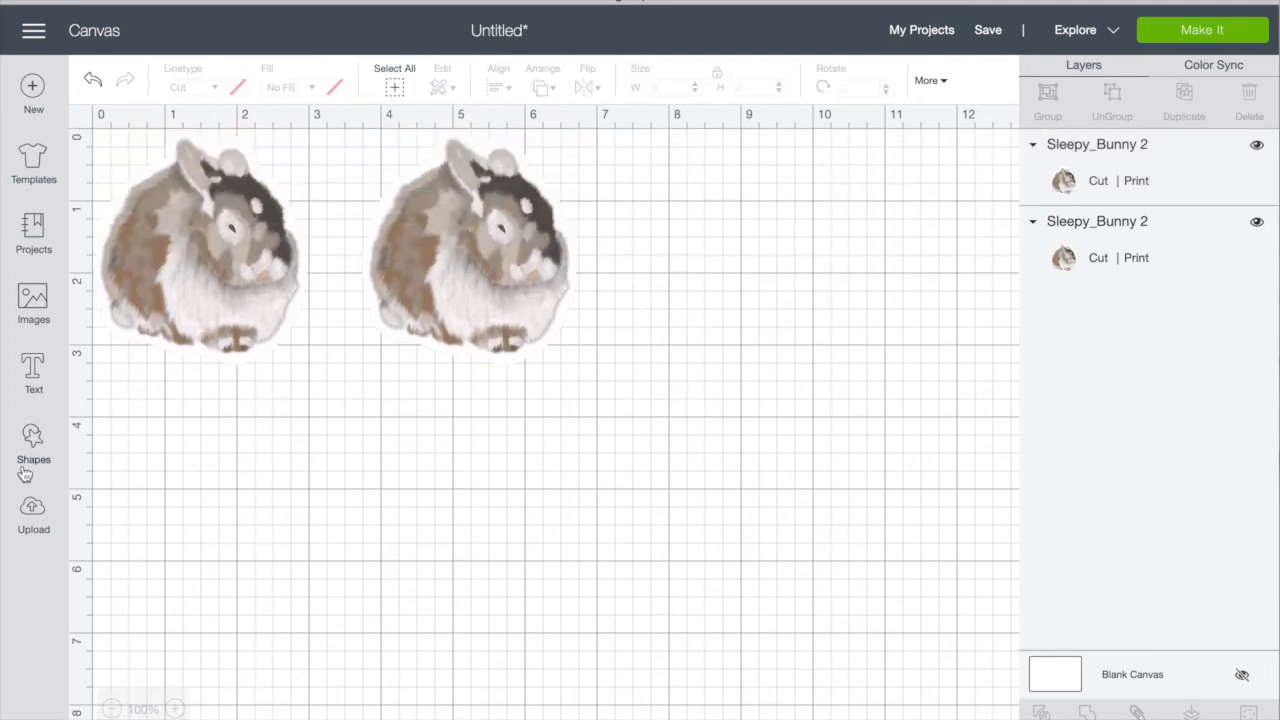
Insert a square shape on the canvas and shift it slightly to the right and down
click(34, 440)
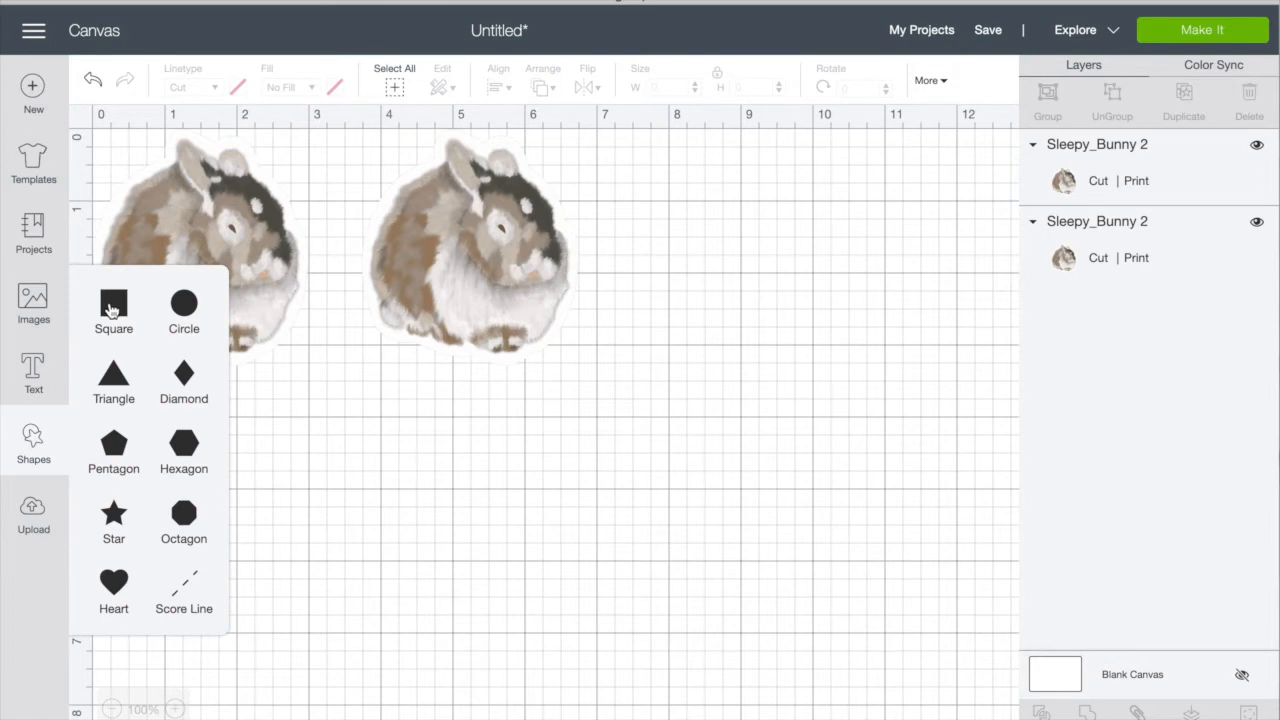
click(113, 305)
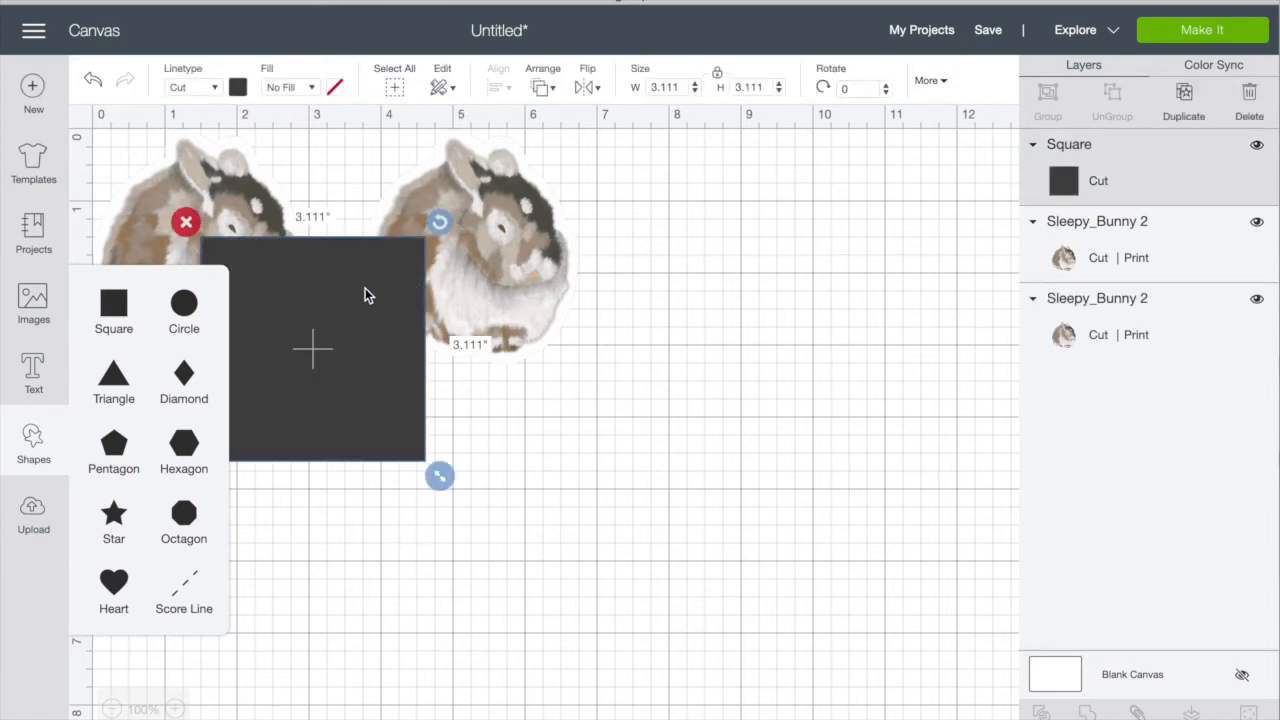
drag(342, 294, 374, 303)
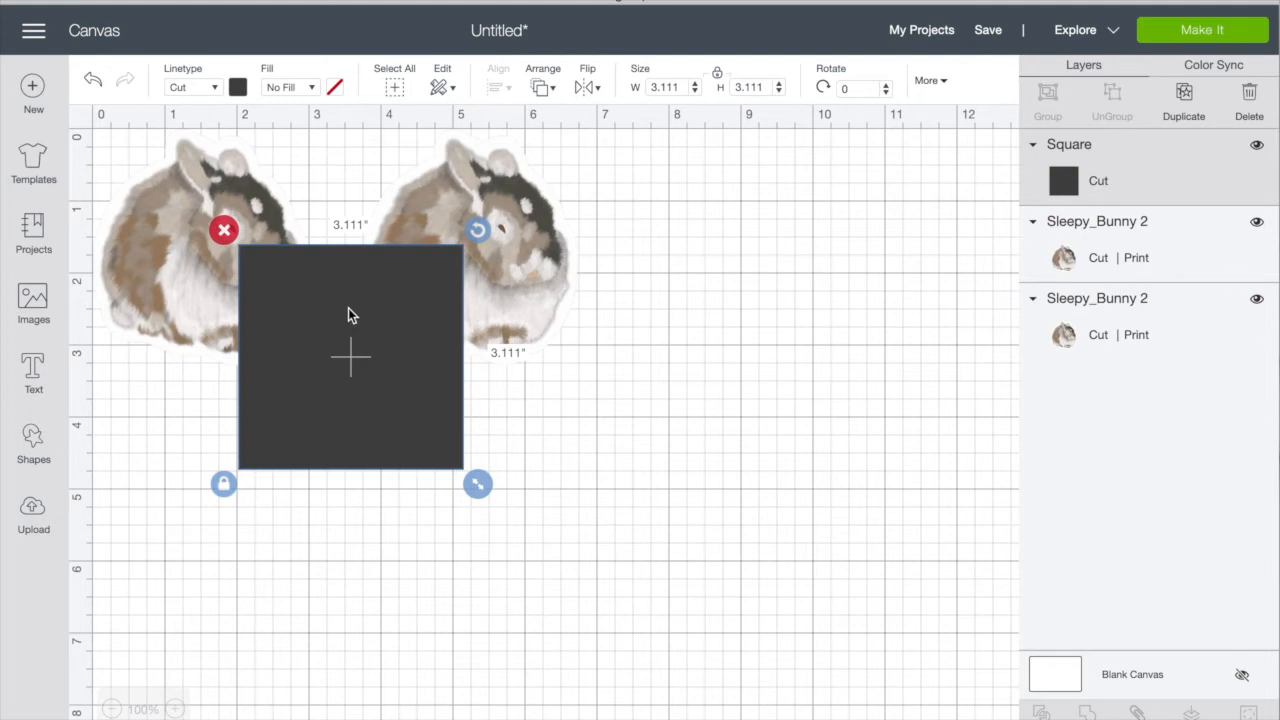
Unlock the square's proportions and set its size to 6.75 inches wide by 9.25 inches high
click(717, 76)
click(672, 87)
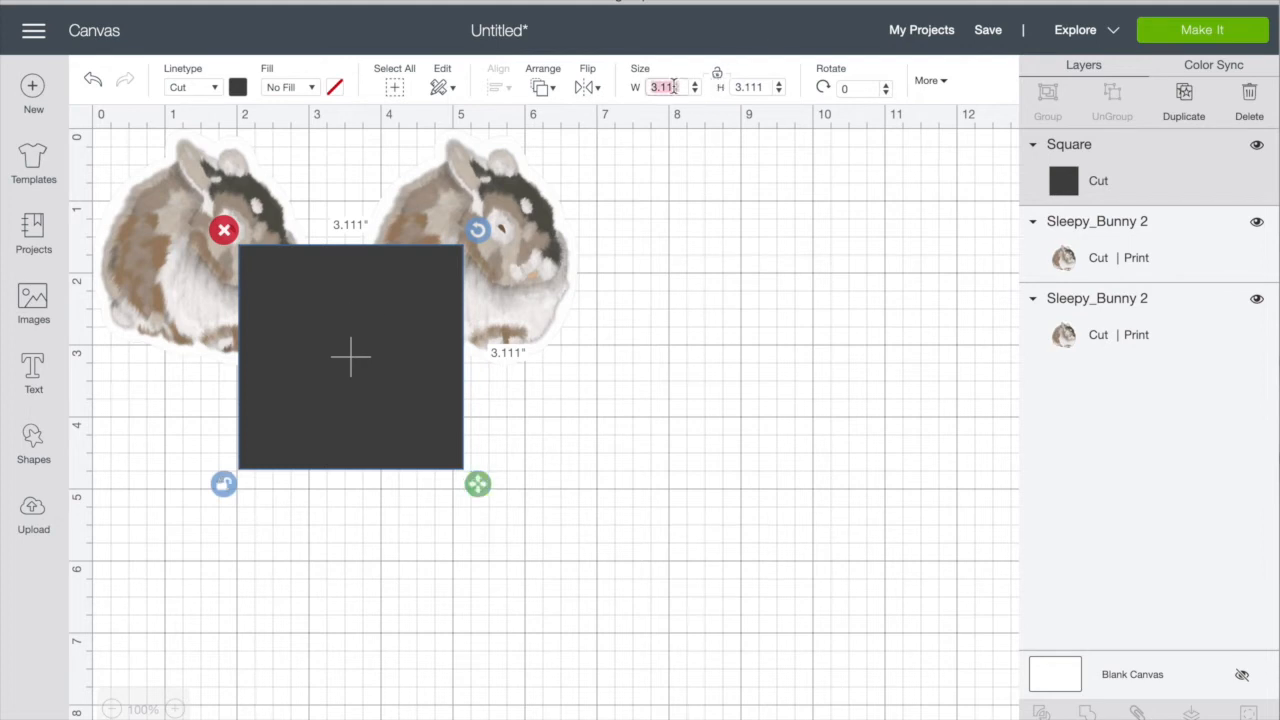
text(6.75)
key(Tab)
text(9)
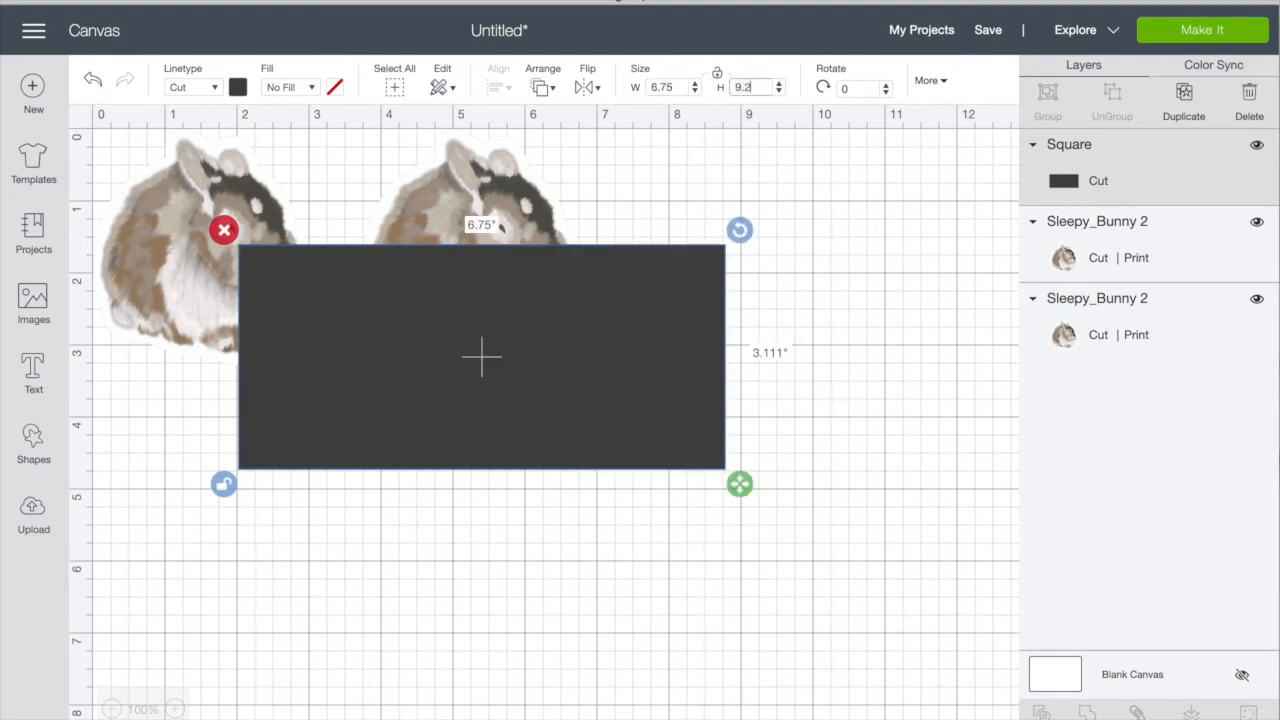
text(.25)
key(Return)
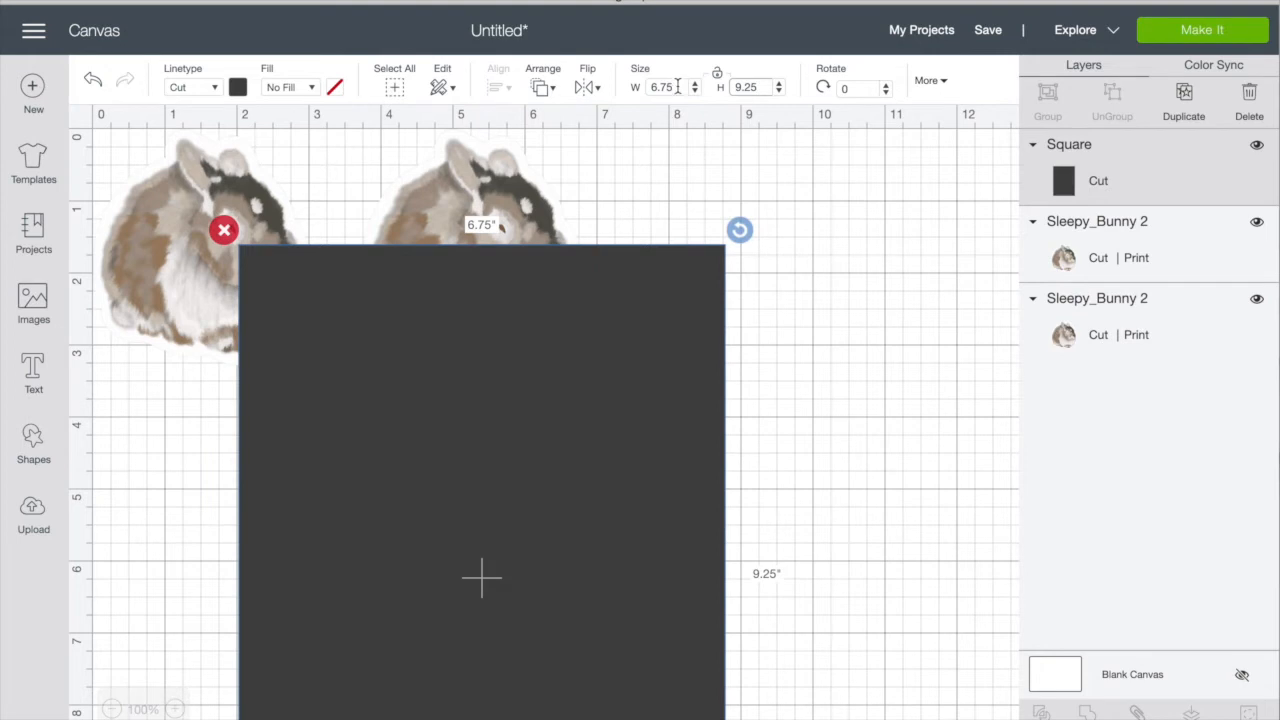
Align the dark rectangle with the canvas's upper-left corner and send it to the back behind the bunnies
drag(587, 404, 443, 284)
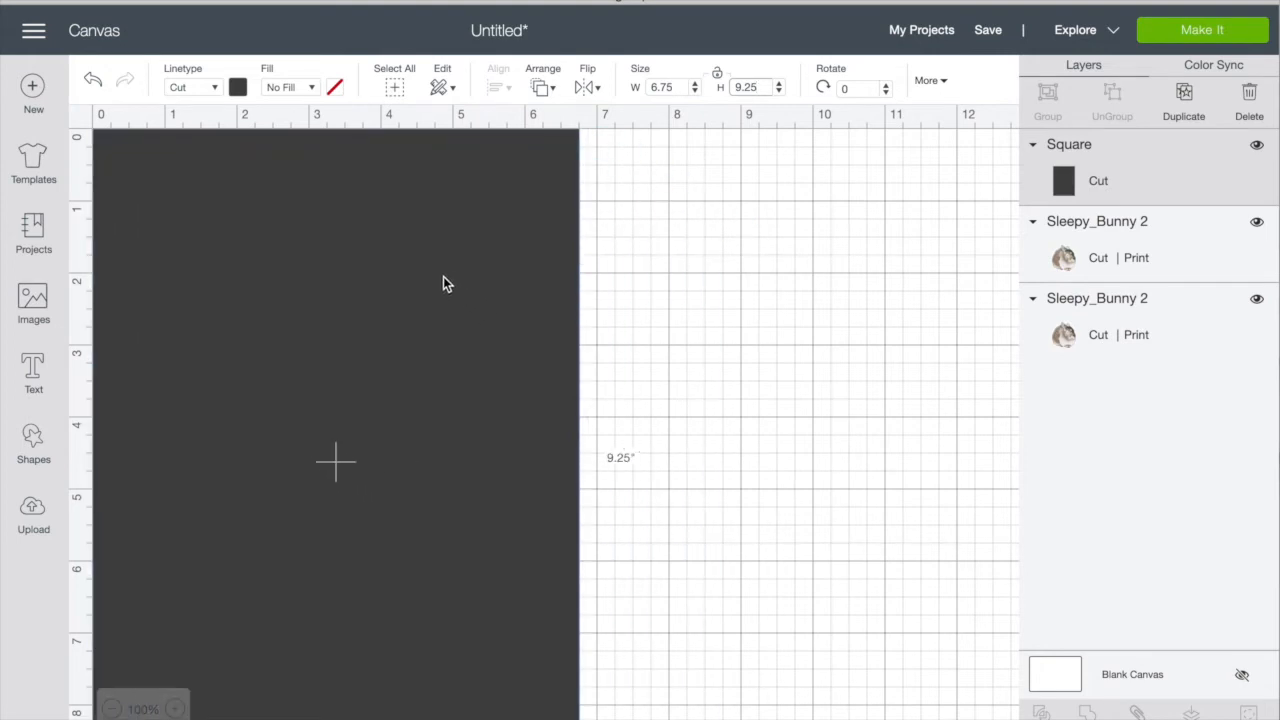
right_click(477, 229)
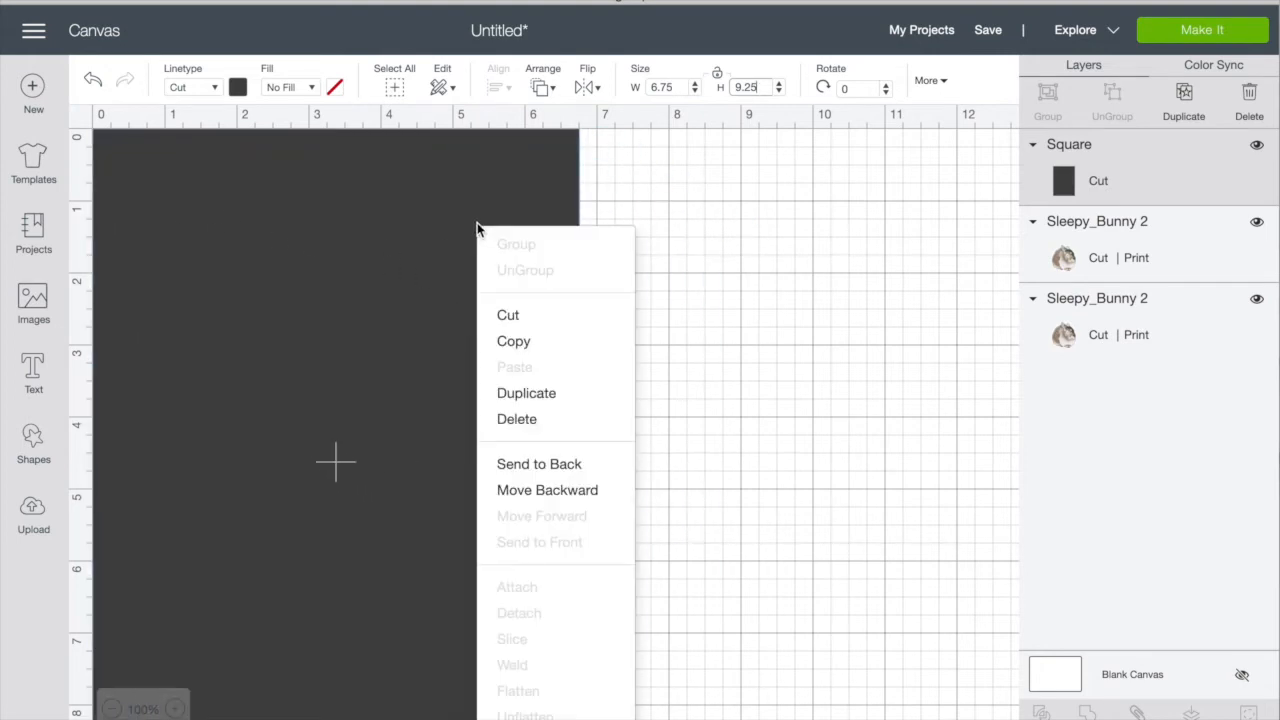
click(548, 470)
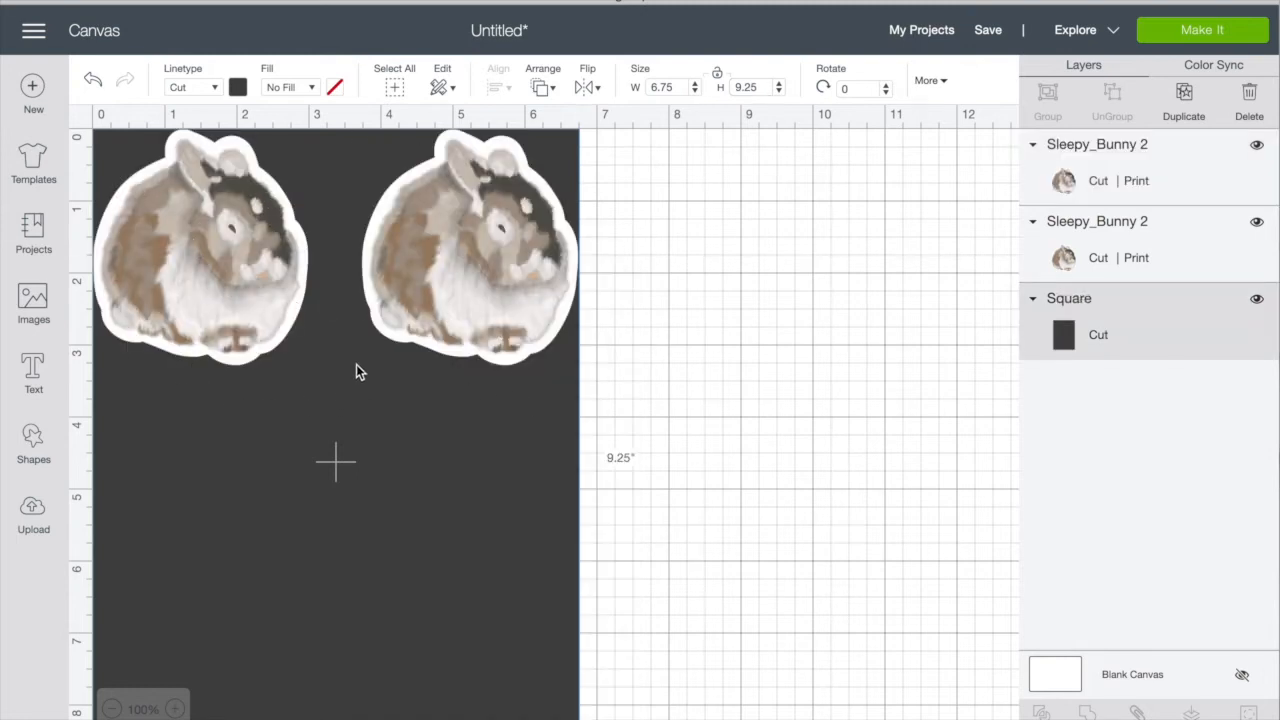
Duplicate both bunnies together and place the copied pair directly below the first row on the rectangle
click(230, 259)
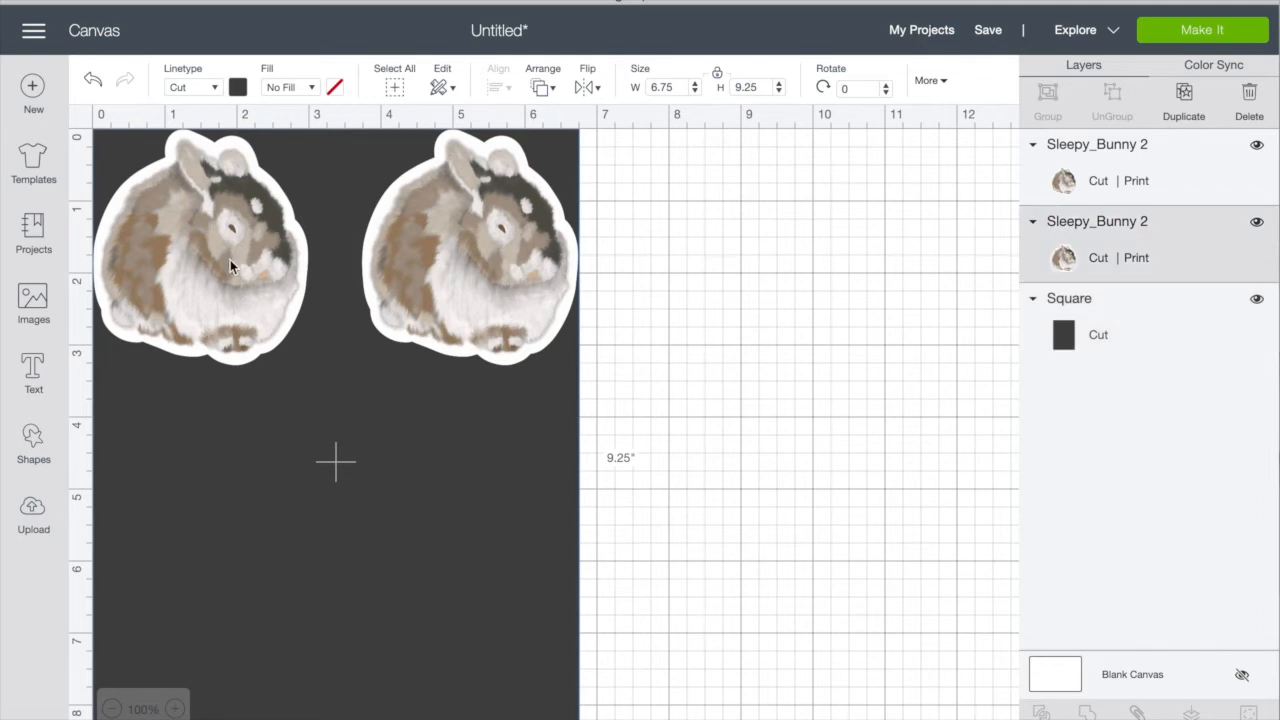
shift+click(490, 251)
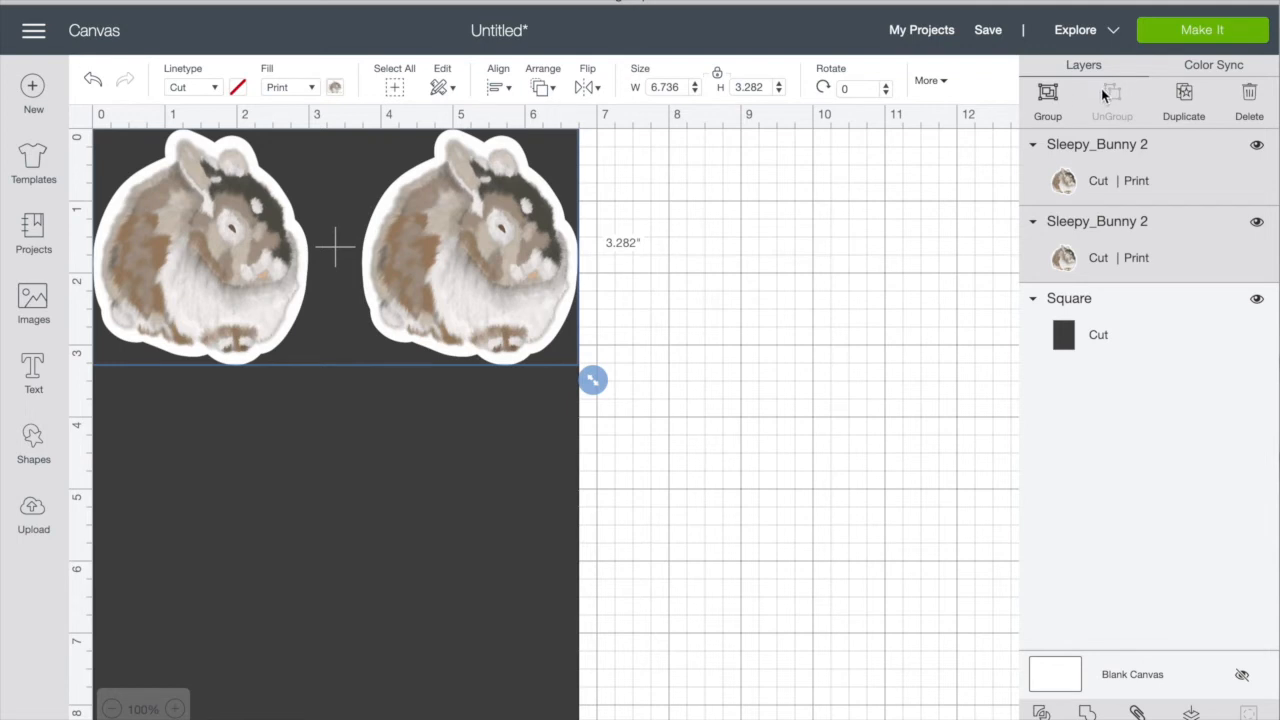
click(1192, 96)
drag(495, 251, 446, 448)
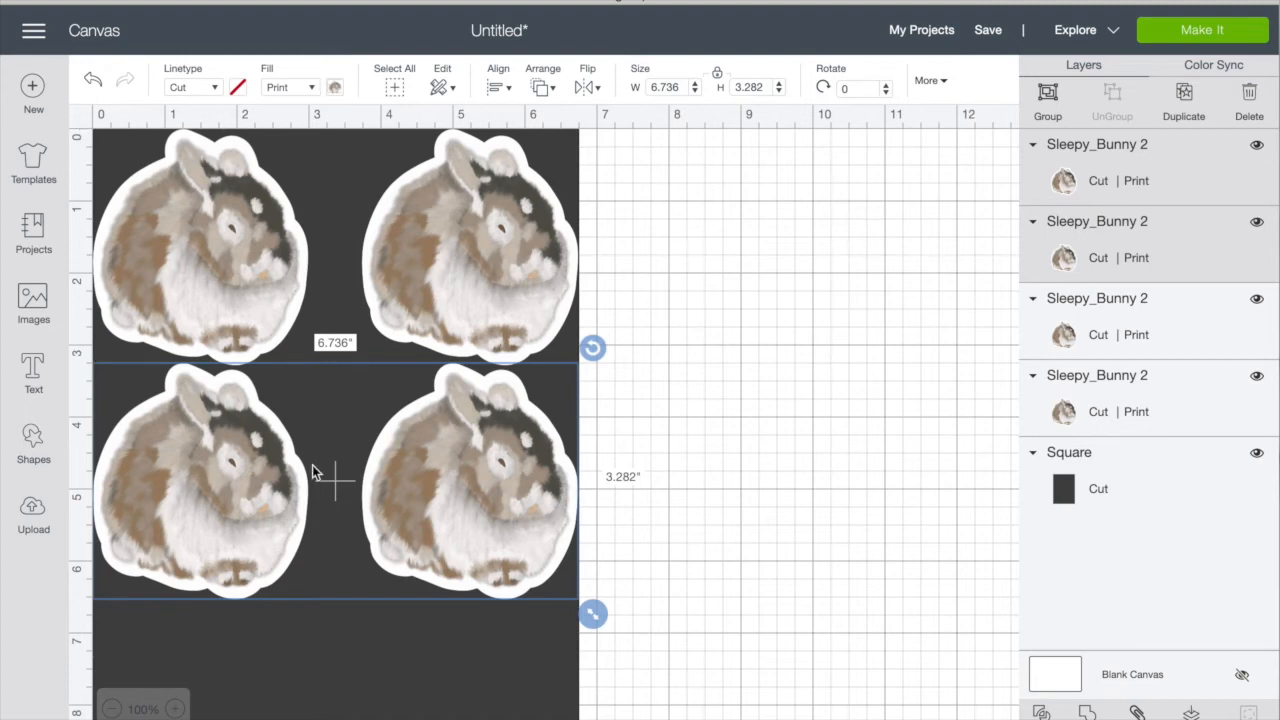
Duplicate the bunny pair again, place it at the rectangle's lower edge, and delete the copy that overhangs the rectangle
scroll(312, 470, down, 4)
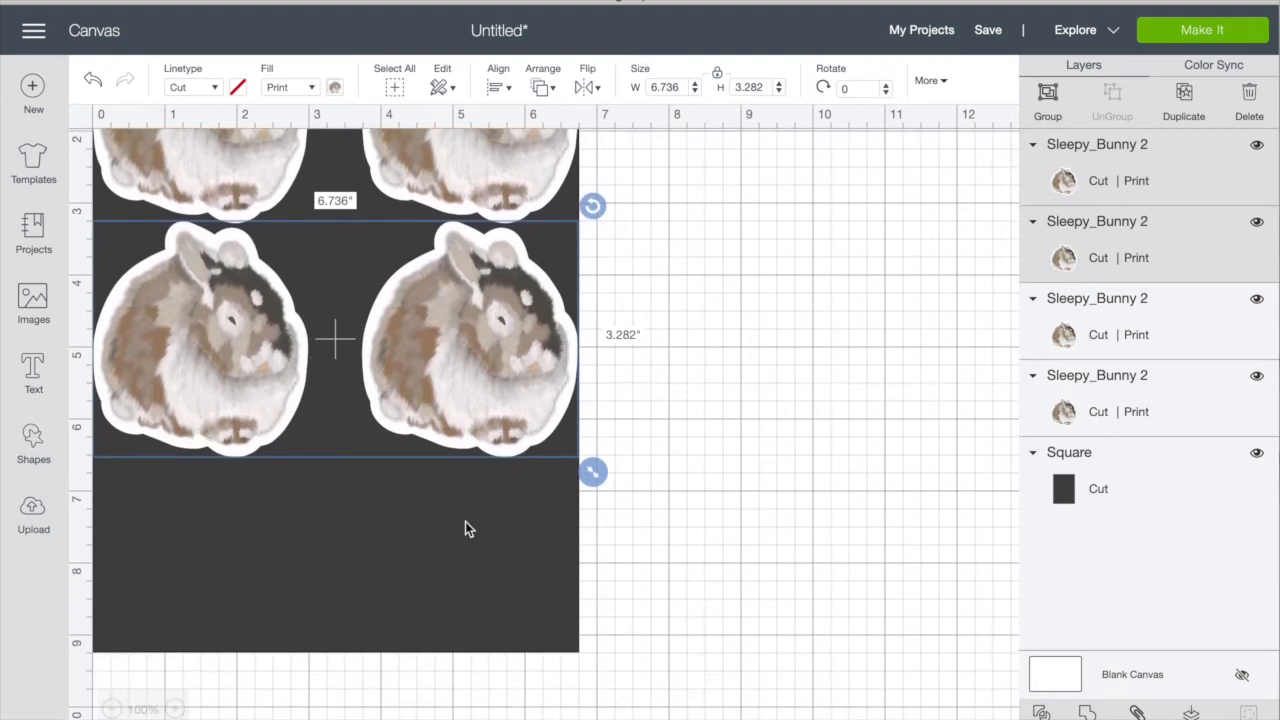
click(1190, 88)
drag(490, 373, 594, 504)
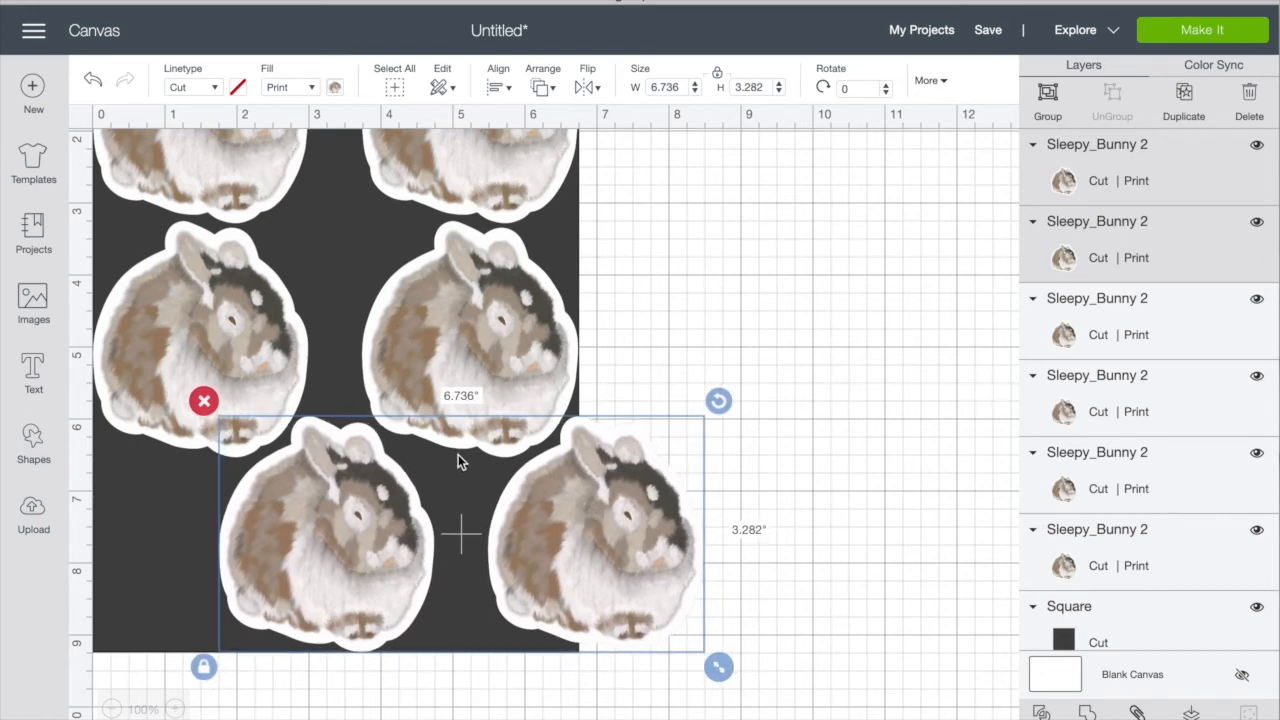
click(896, 458)
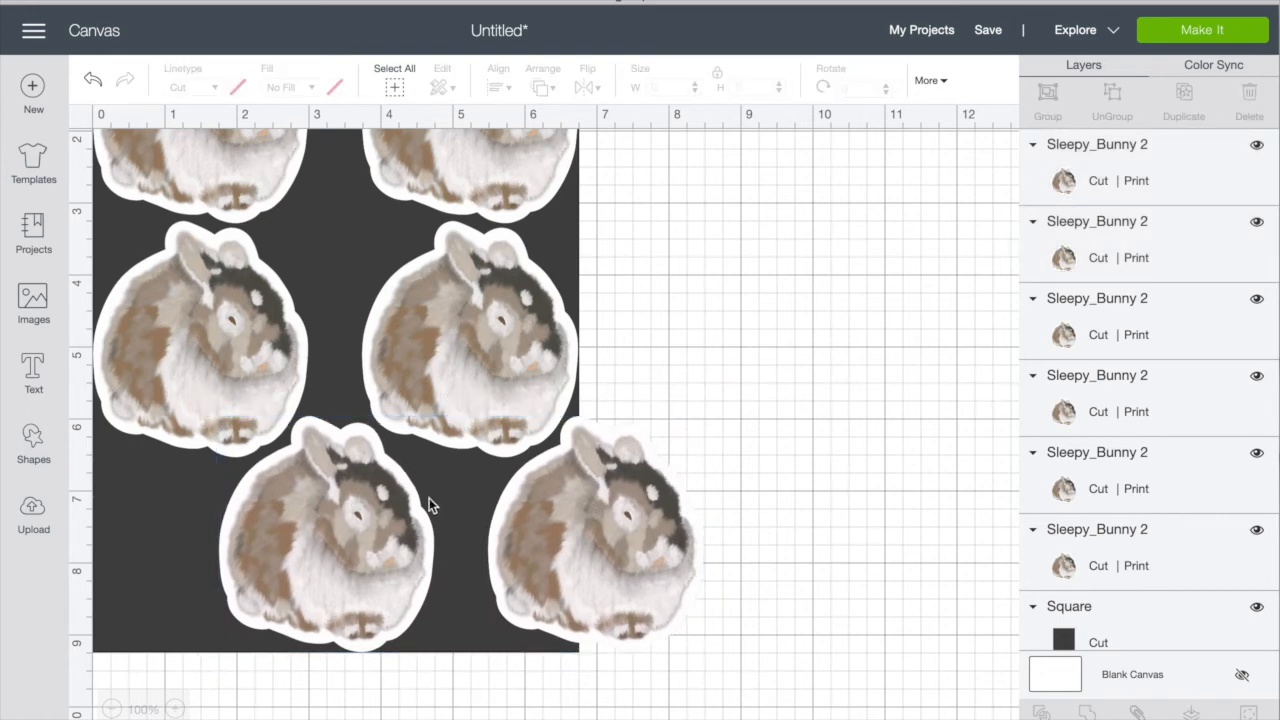
click(518, 489)
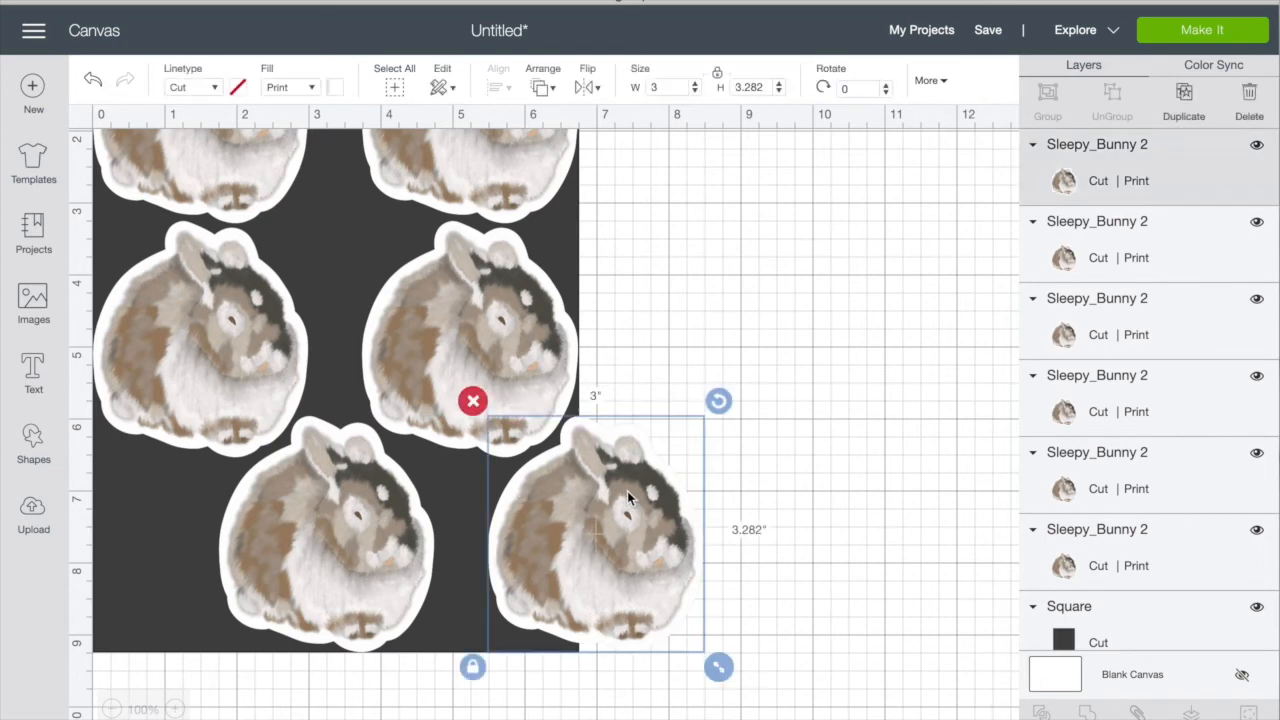
click(473, 401)
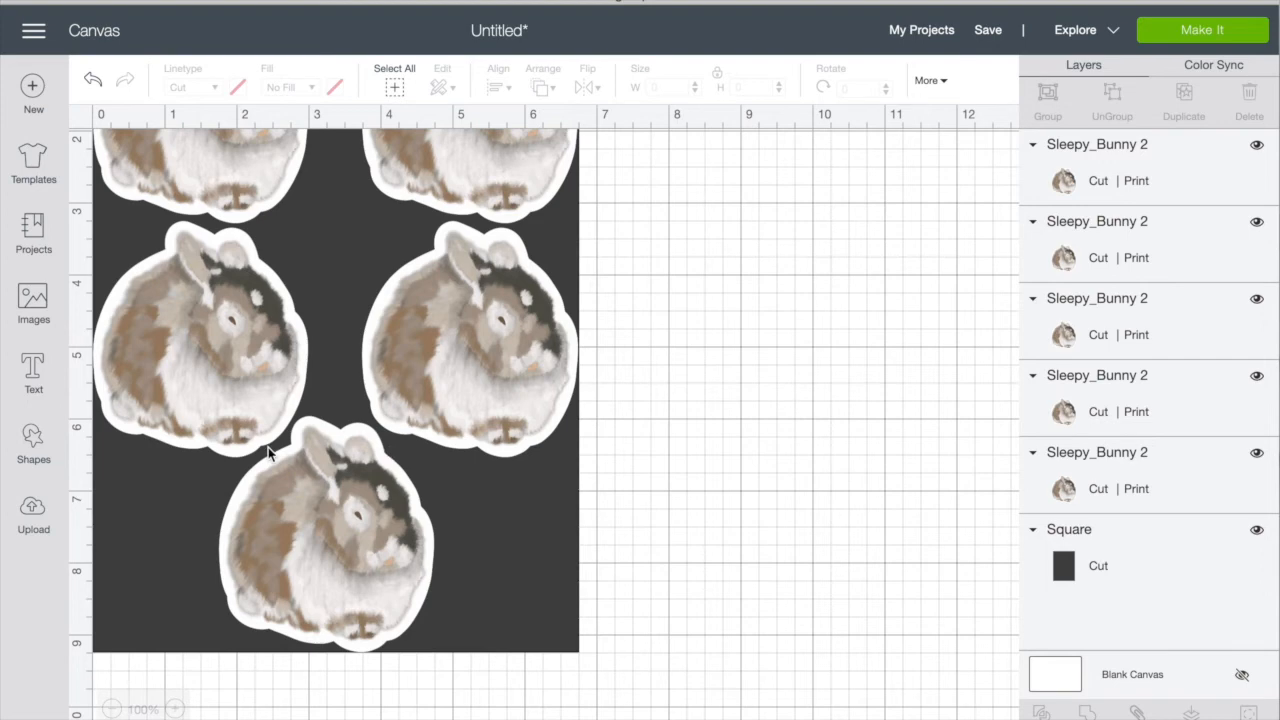
Move the fifth bunny off the rectangle to its right and shift the second-row pair slightly down
click(344, 496)
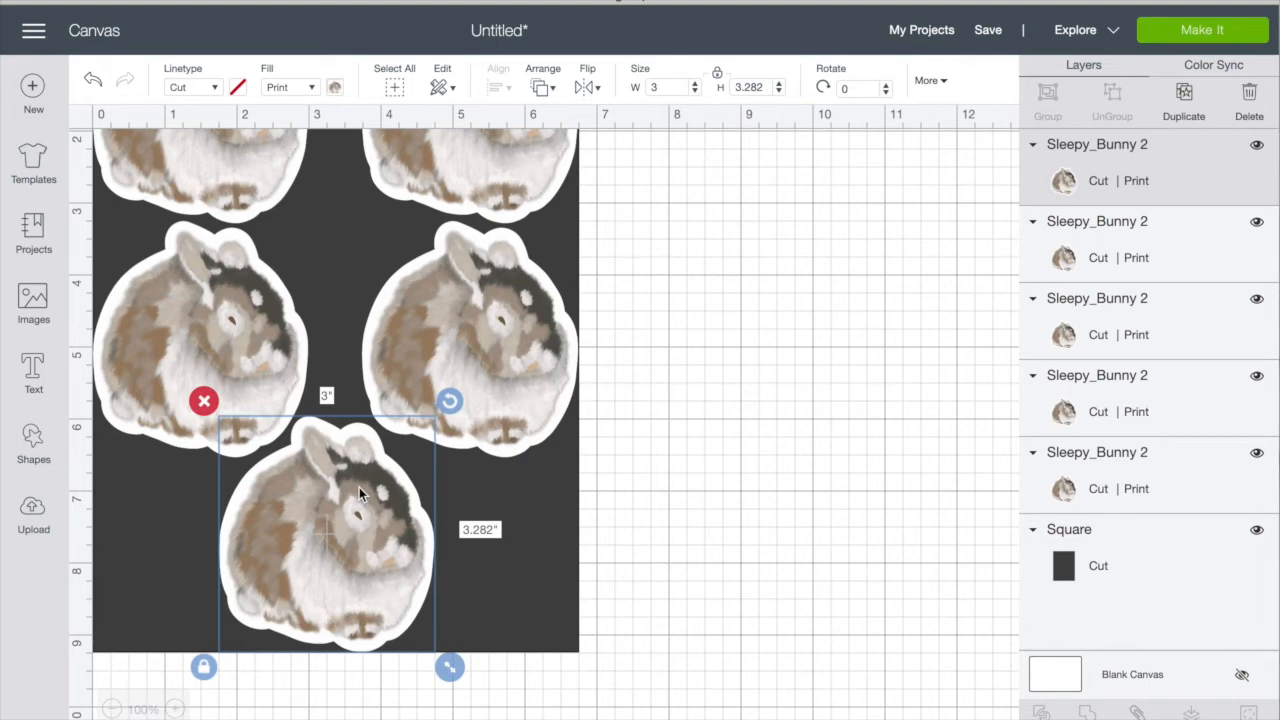
drag(331, 476, 836, 474)
click(187, 328)
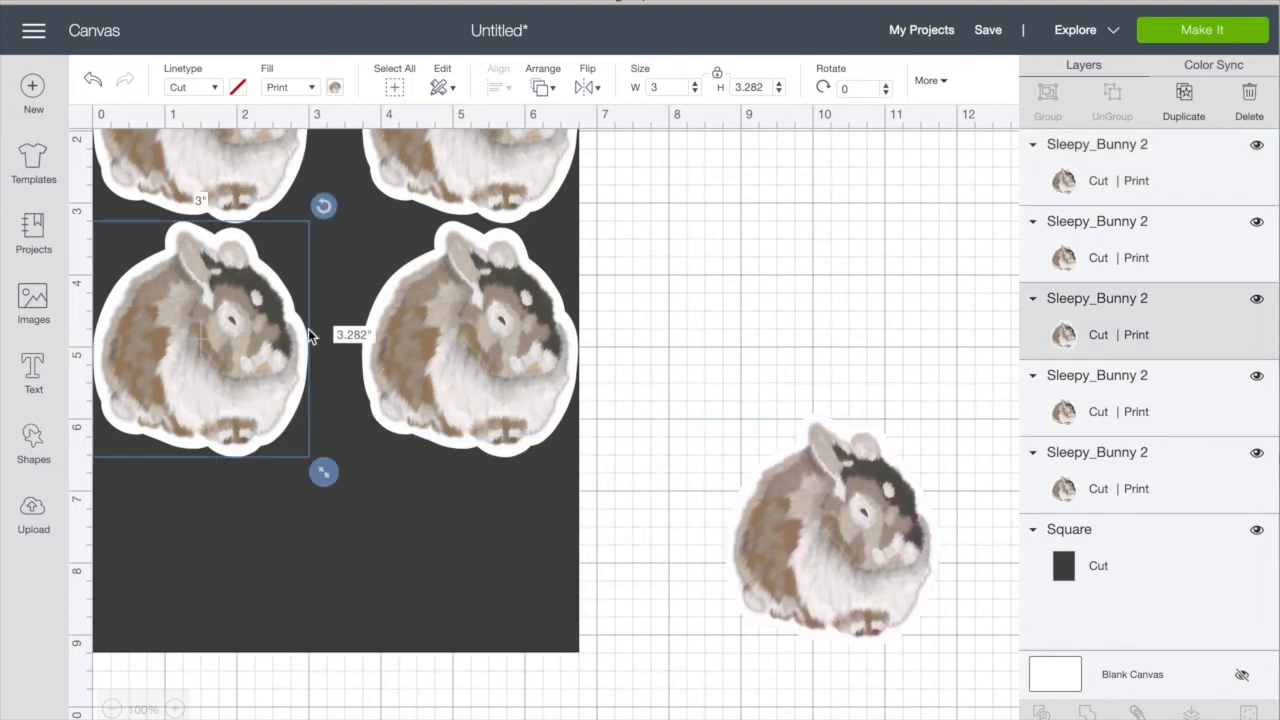
shift+click(435, 318)
drag(493, 330, 491, 349)
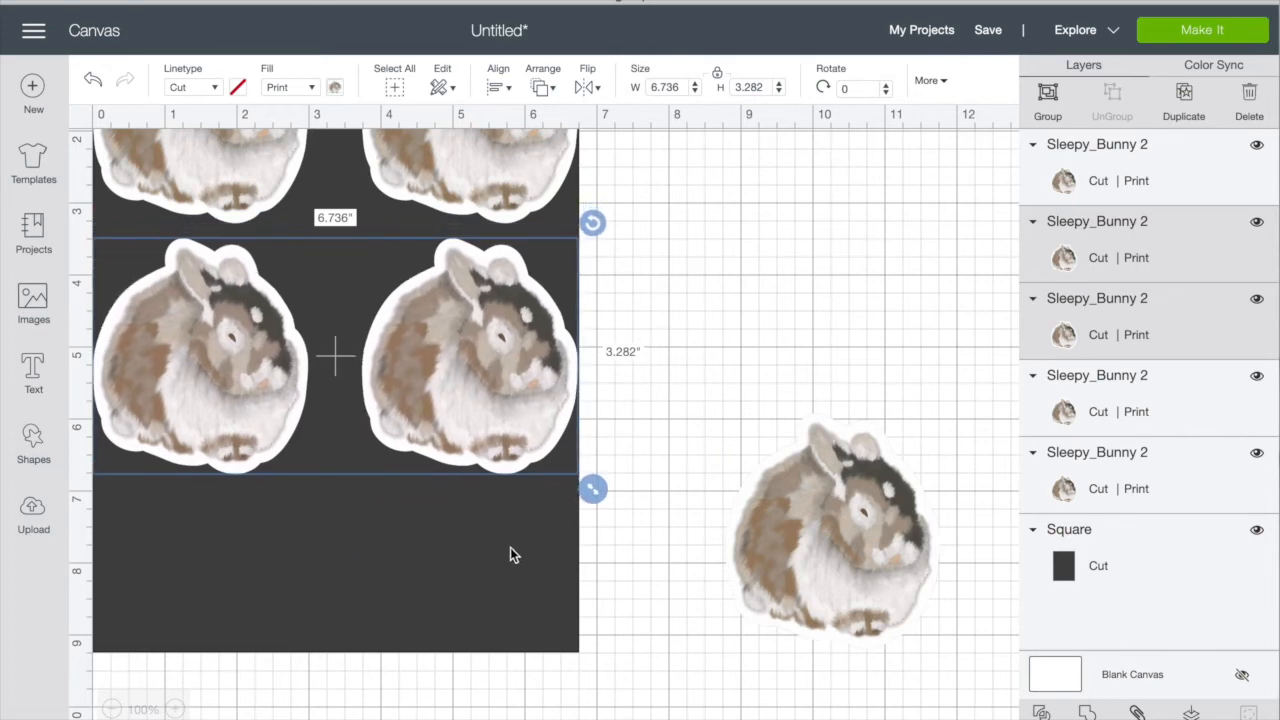
scroll(510, 555, up, 3)
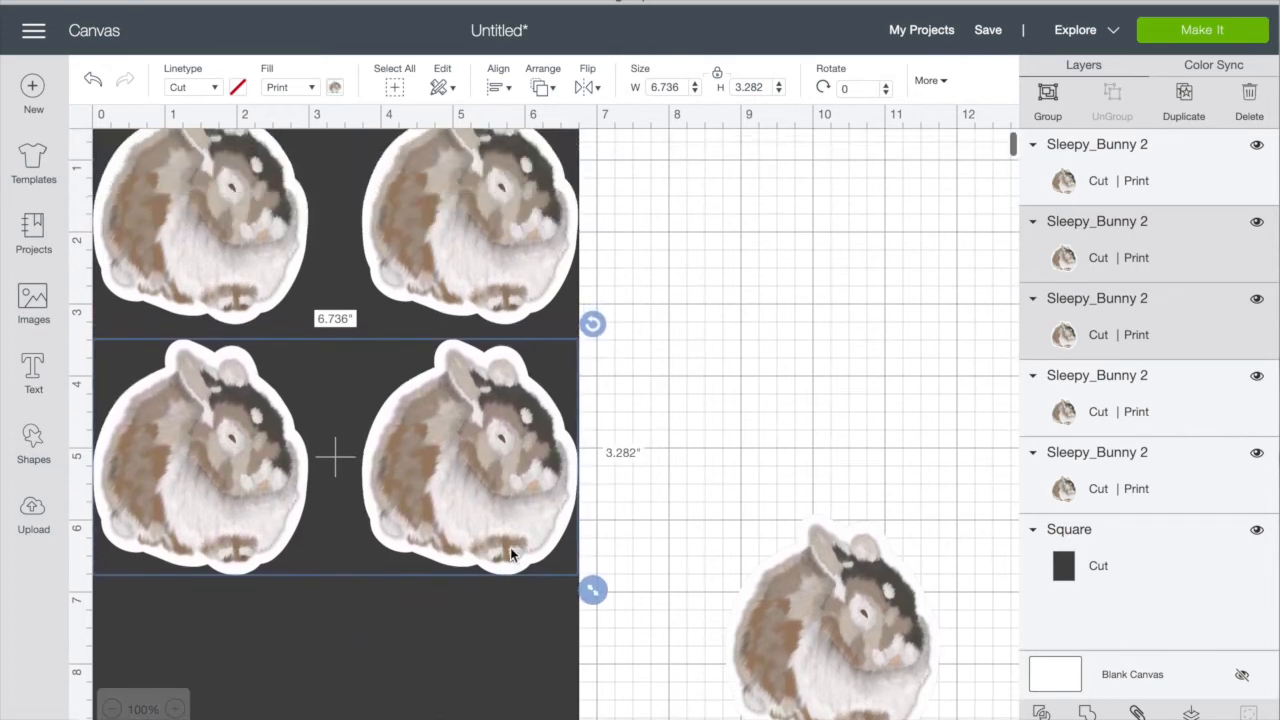
scroll(510, 555, down, 2)
scroll(510, 548, up, 3)
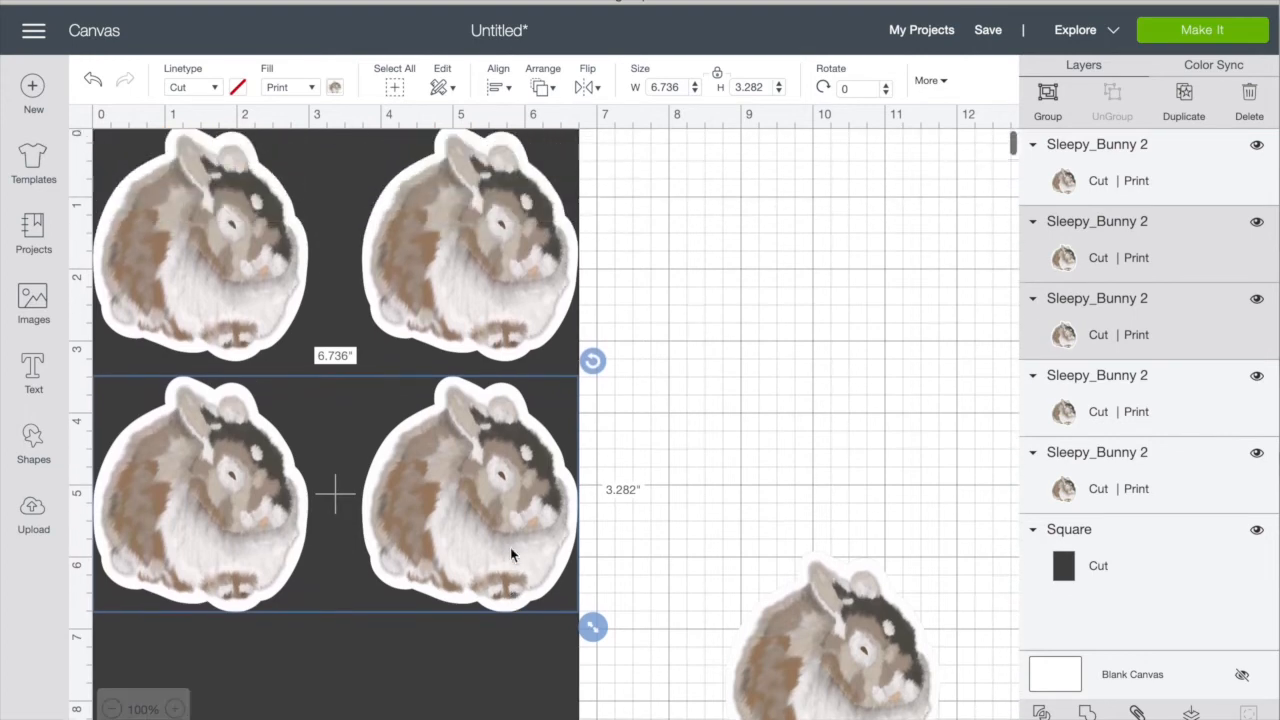
shift+click(466, 253)
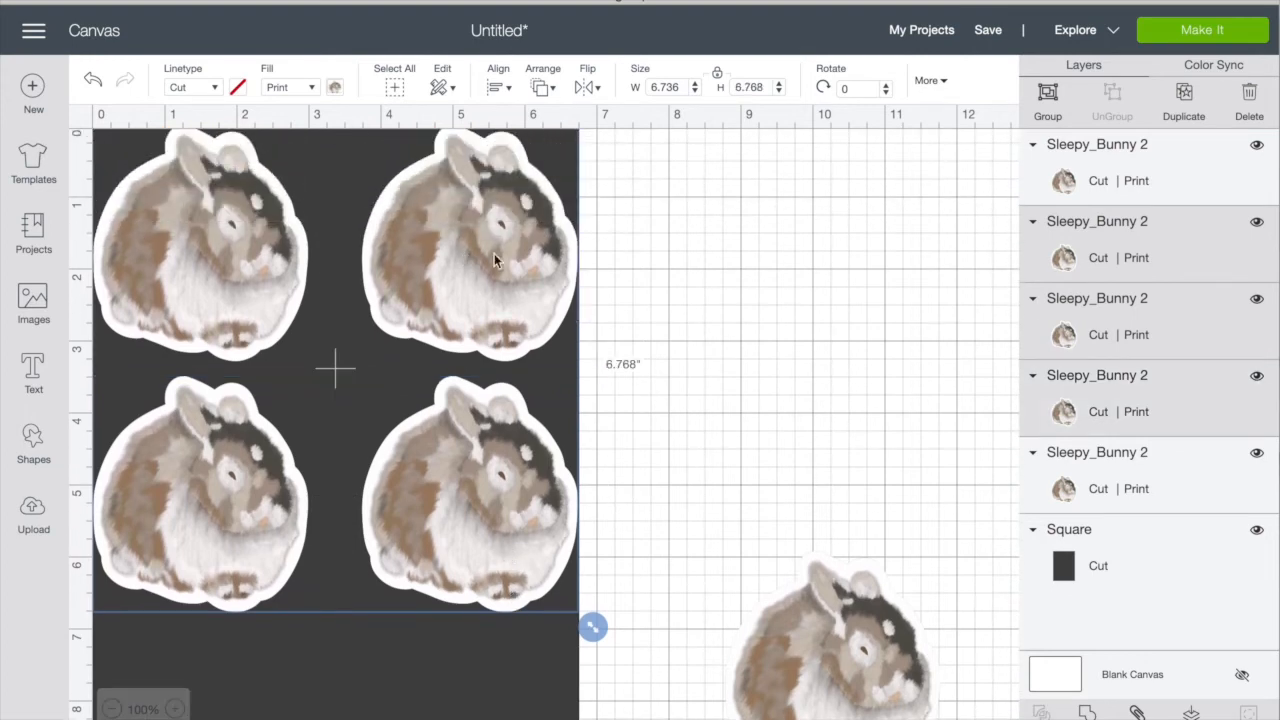
click(742, 298)
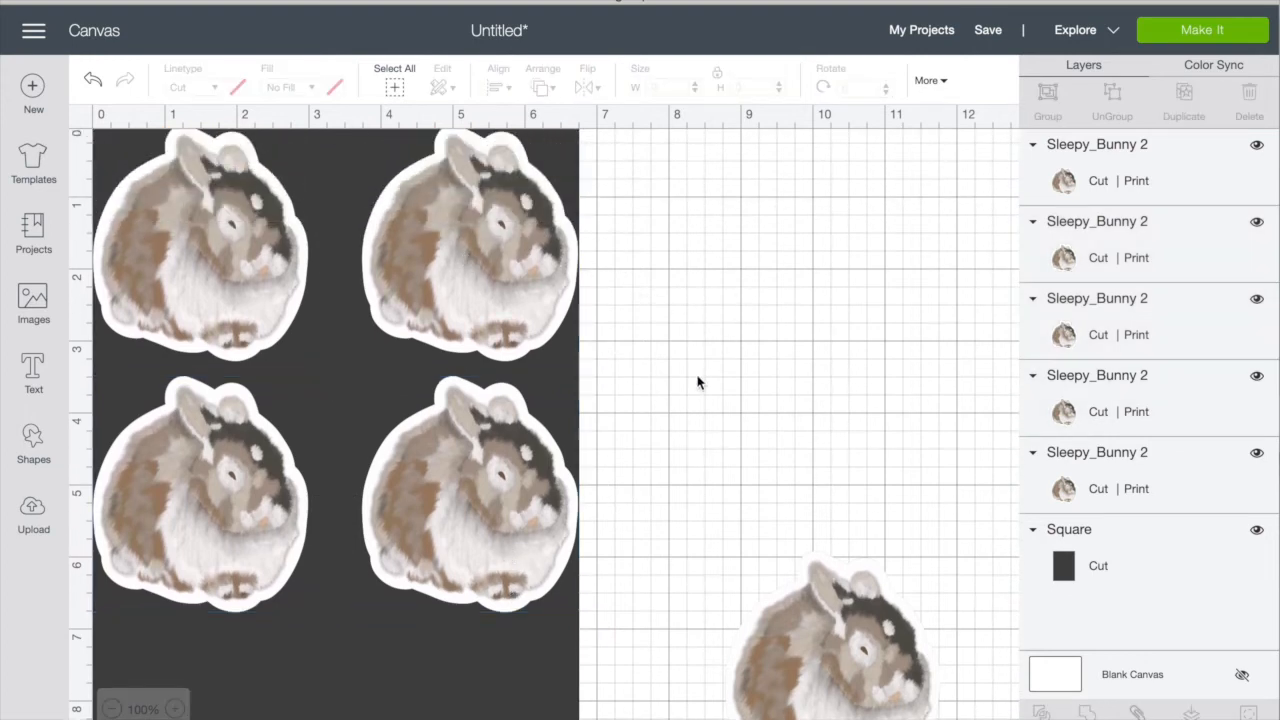
Set the height of each of the two first-row bunnies to 3 inches
click(230, 206)
double_click(750, 87)
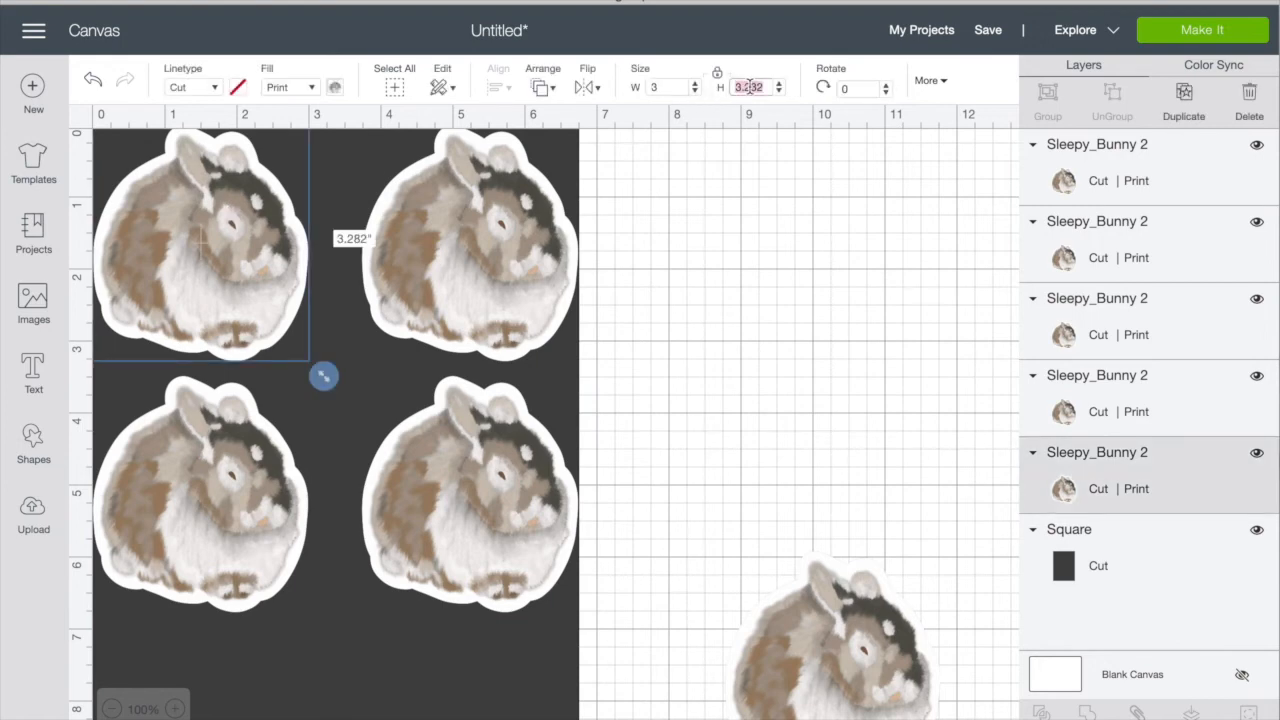
text(3)
key(Return)
click(450, 255)
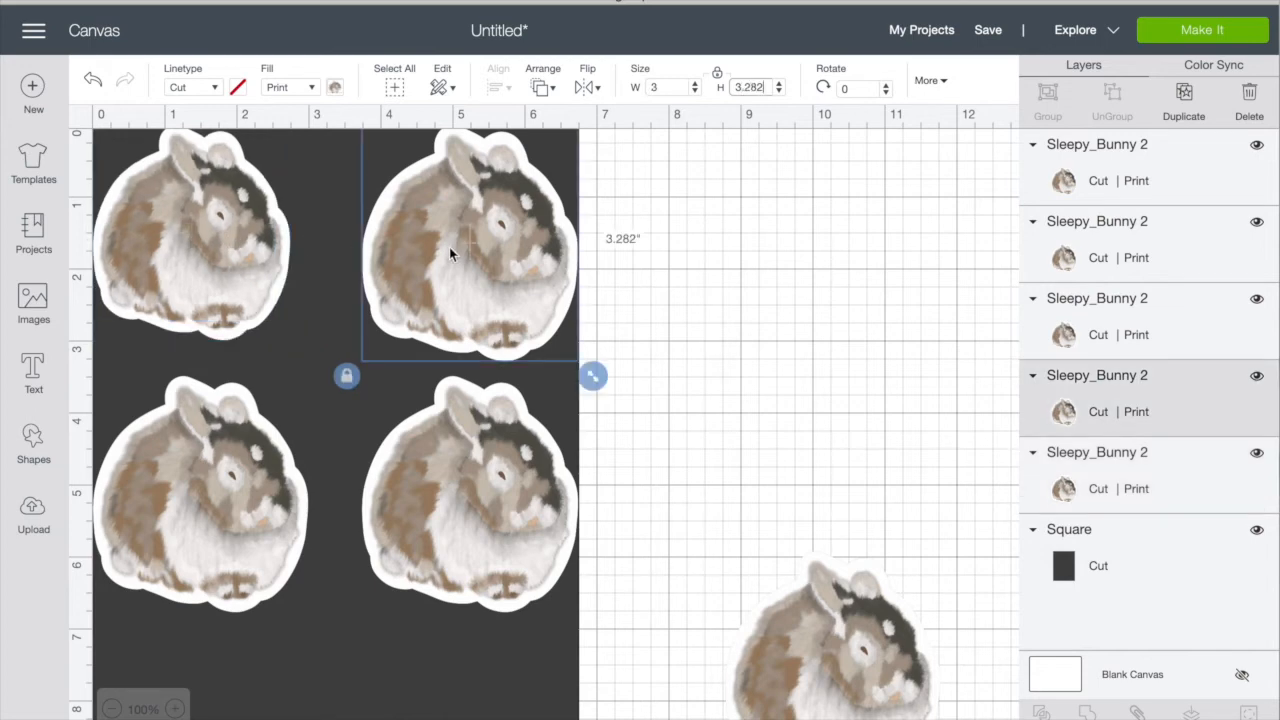
double_click(750, 87)
text(3)
key(Return)
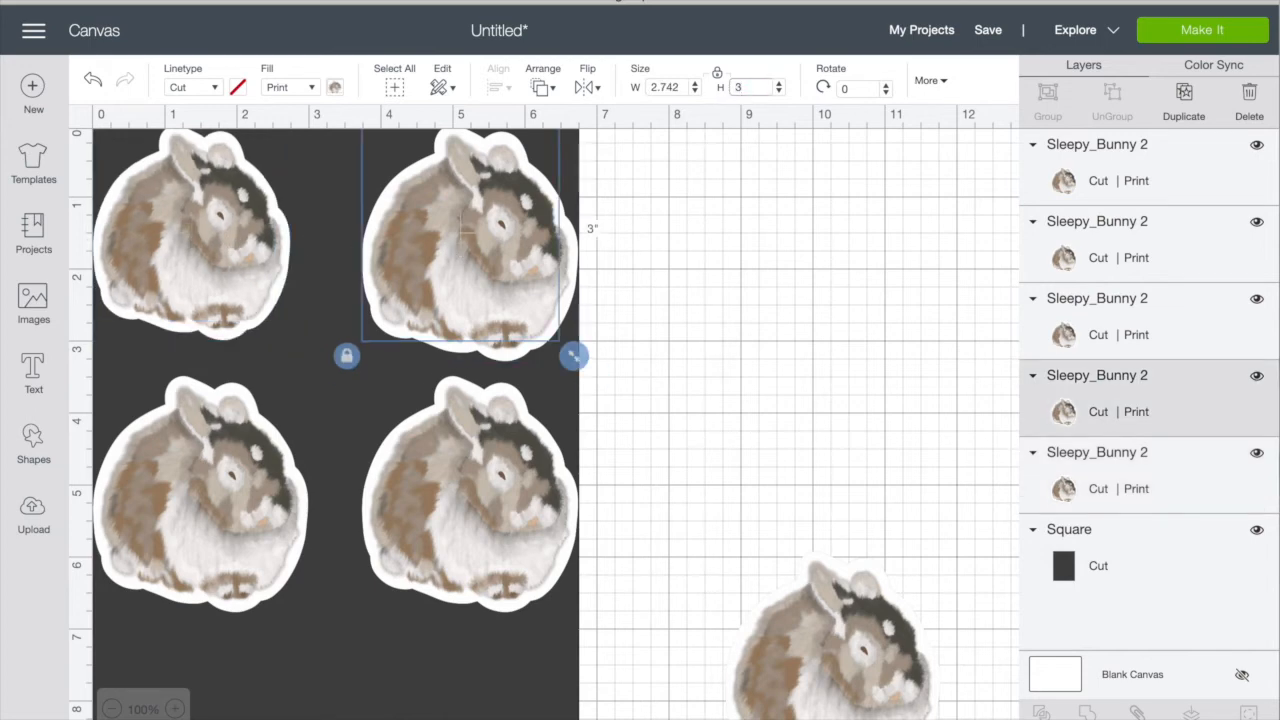
Set the height of both second-row bunnies and the loose bunny beside the rectangle to 3 inches each
click(247, 502)
double_click(757, 87)
text(3)
key(Return)
click(502, 438)
double_click(748, 86)
text(3)
click(888, 608)
double_click(750, 87)
text(3)
Move the resized second-row pair up so it sits just below the first row
scroll(854, 669, down, 2)
click(225, 385)
shift+click(493, 373)
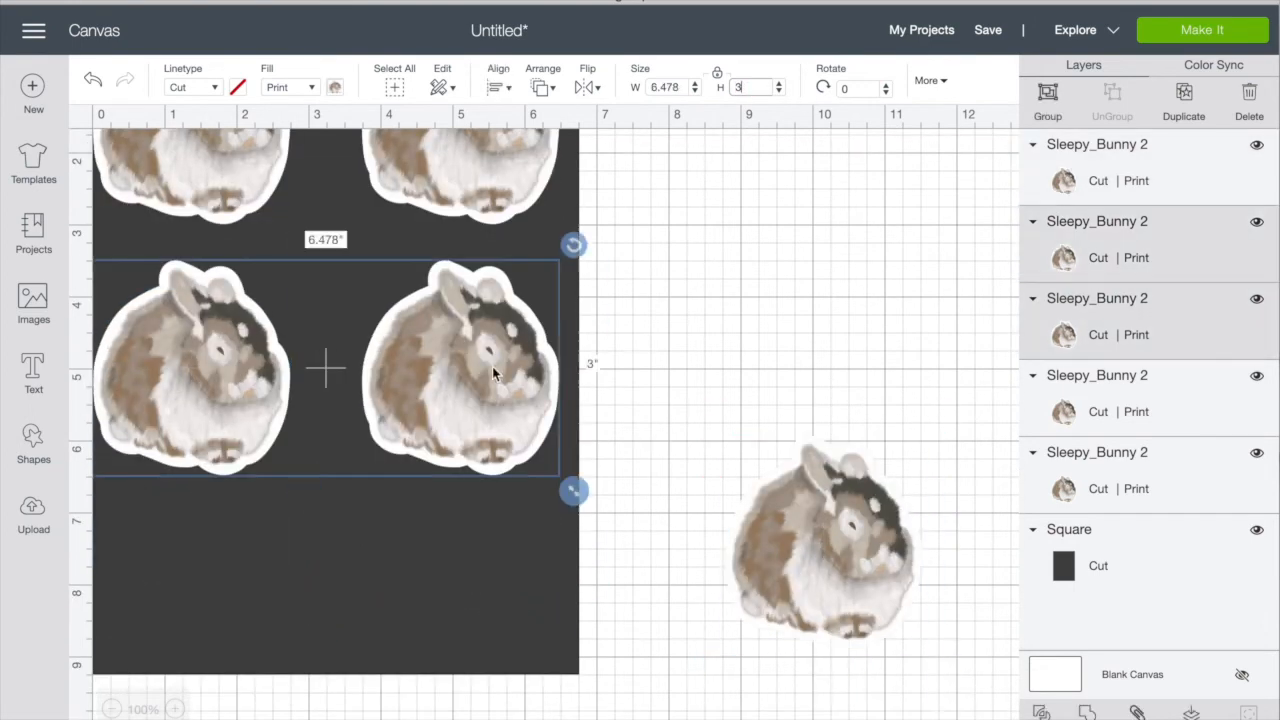
drag(493, 368, 491, 338)
Move the loose bunny onto the rectangle's lower area and duplicate it to fill the third row with two bunnies
drag(831, 547, 458, 539)
click(1189, 88)
click(720, 461)
Align the three large bunnies in the left column with each other using Center Horizontally
scroll(709, 463, up, 2)
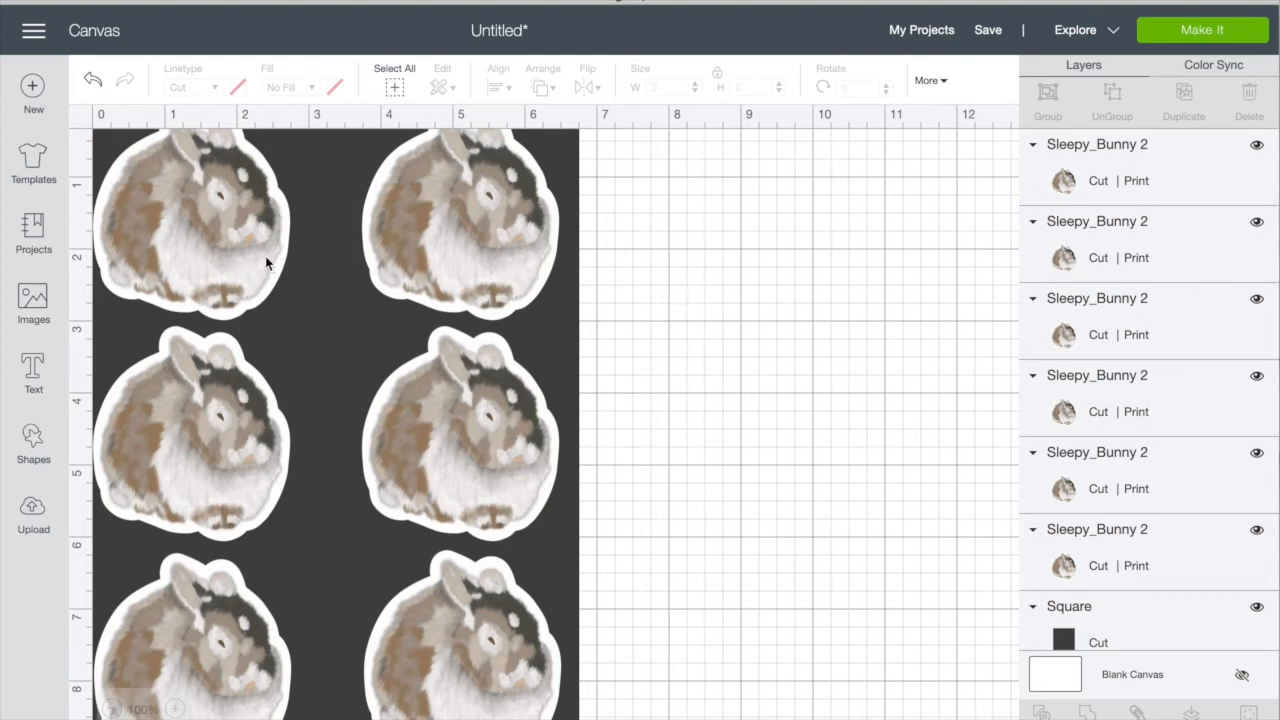
click(230, 222)
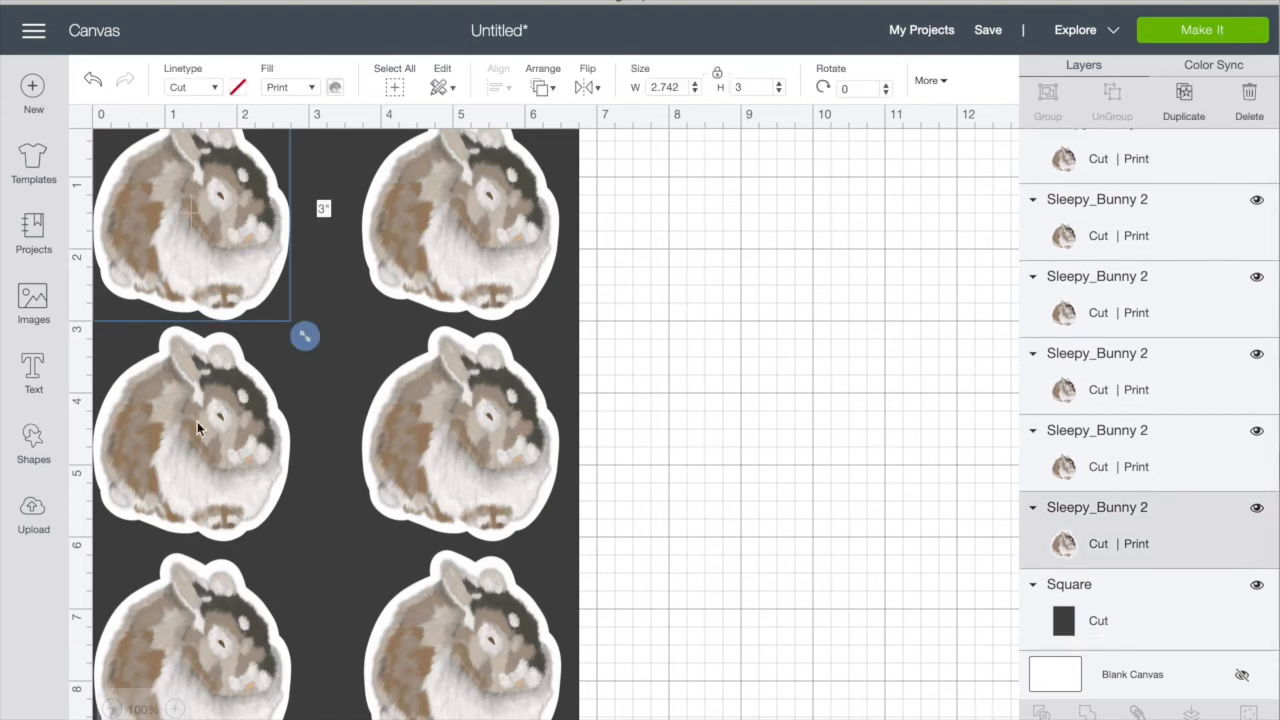
shift+click(212, 446)
shift+click(215, 640)
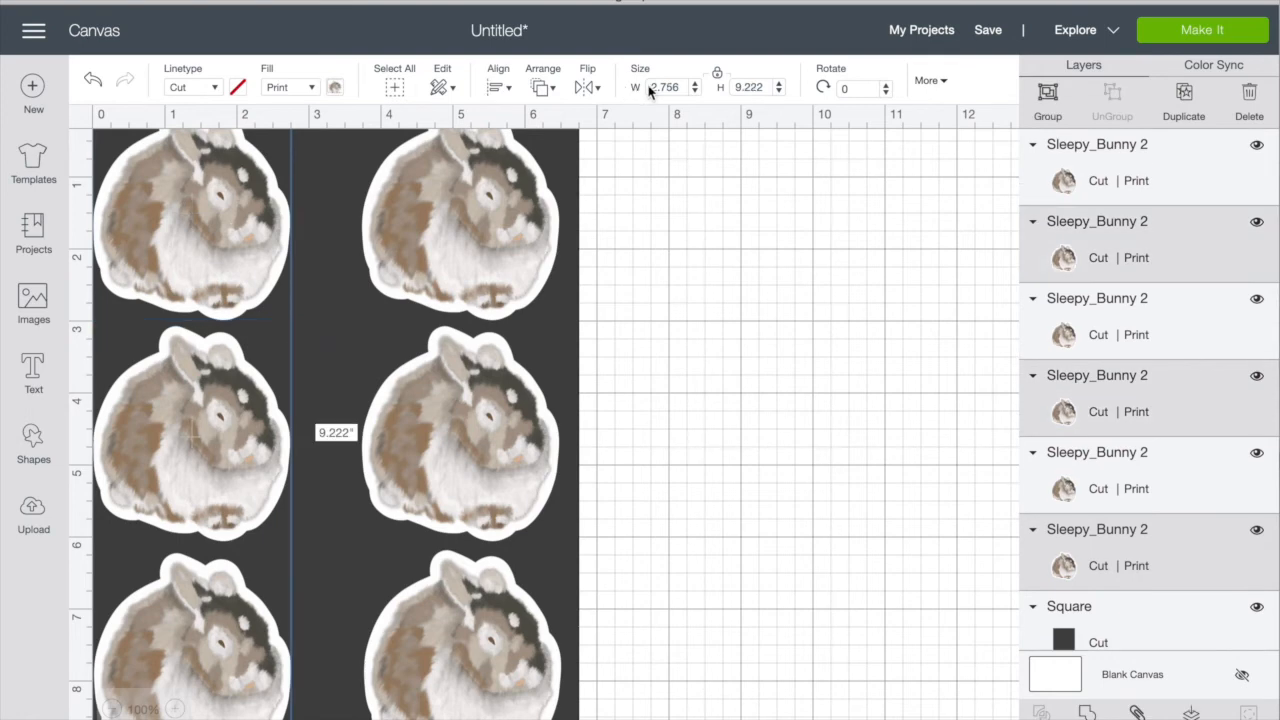
click(501, 88)
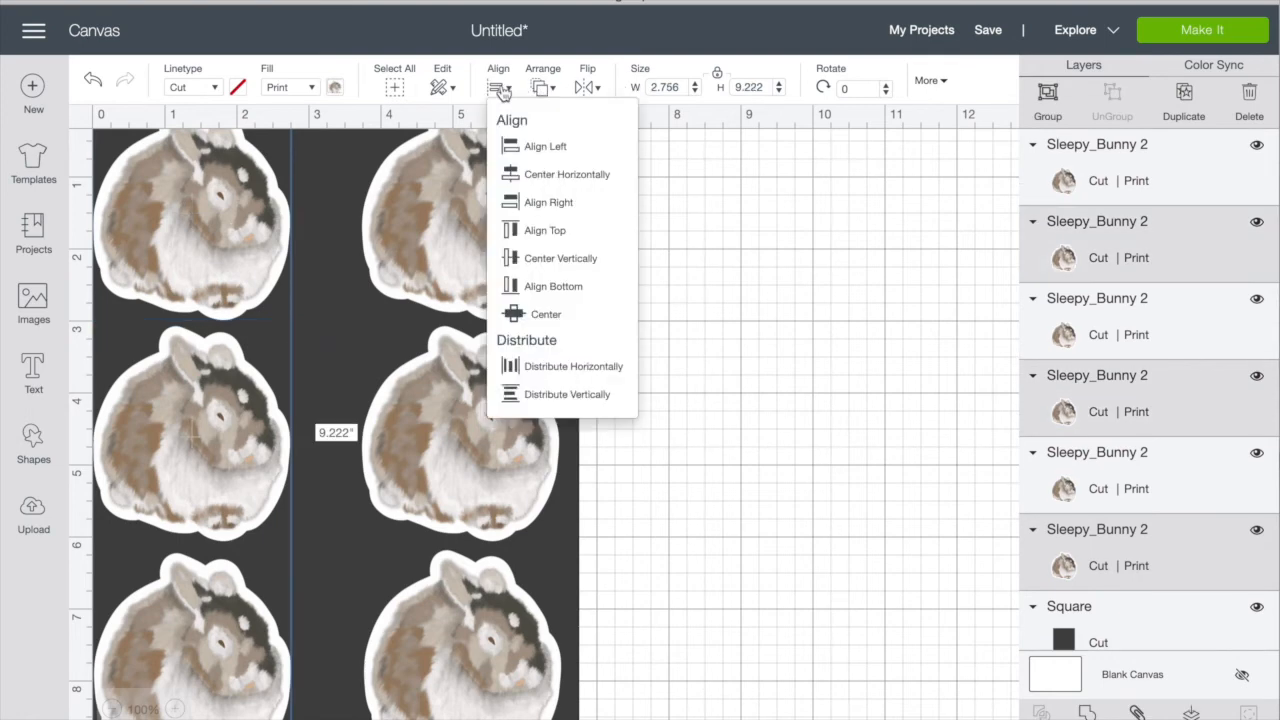
click(555, 185)
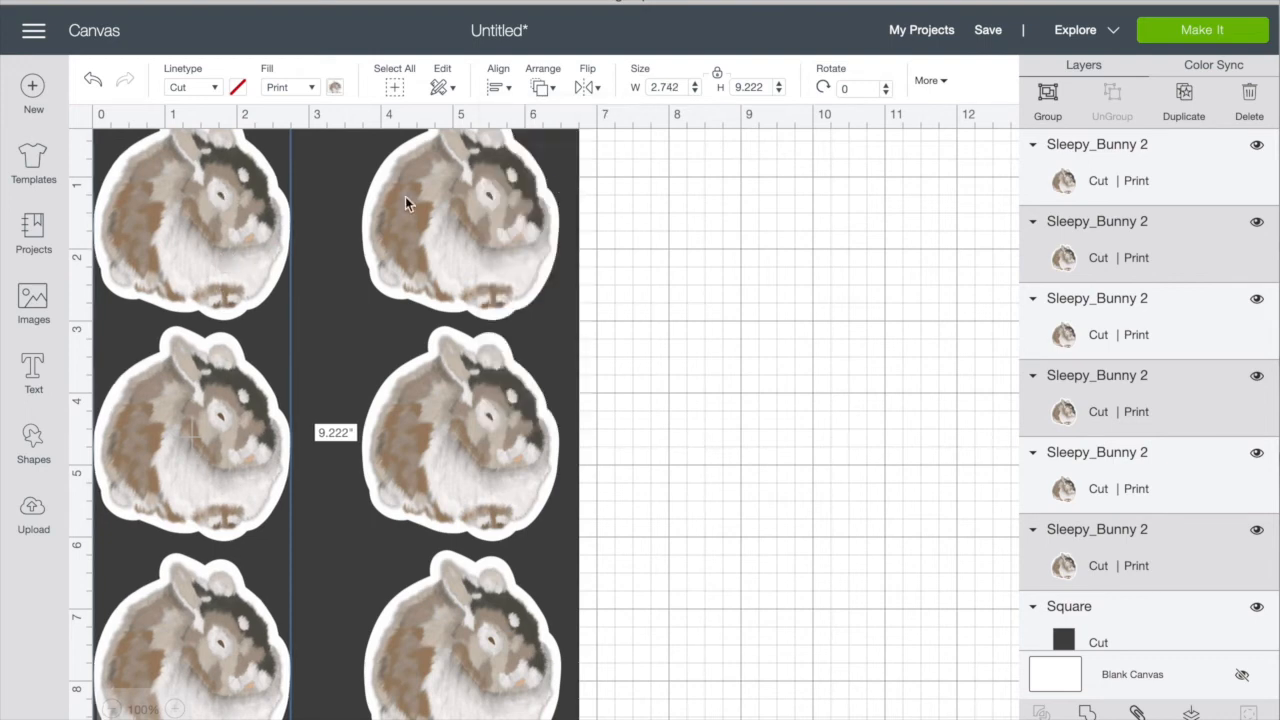
Align the three large bunnies in the right column with each other using Center Horizontally, and deselect them
click(487, 225)
shift+click(463, 408)
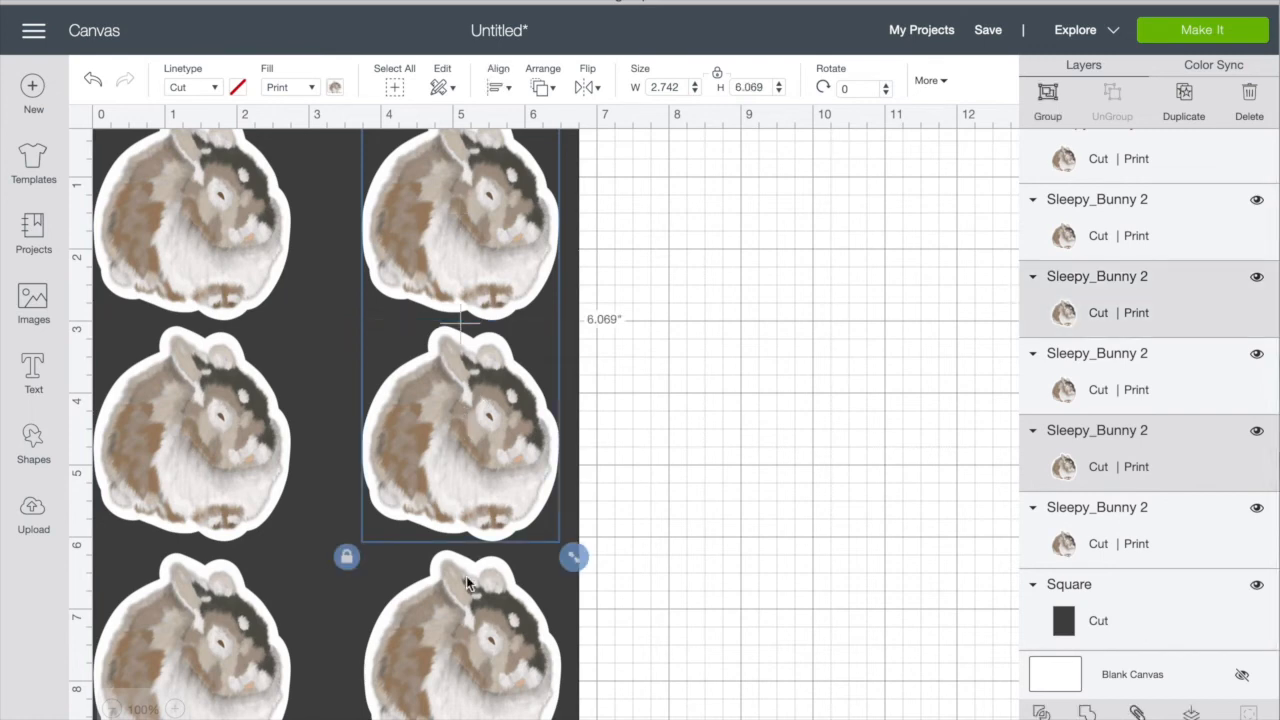
shift+click(472, 586)
click(500, 88)
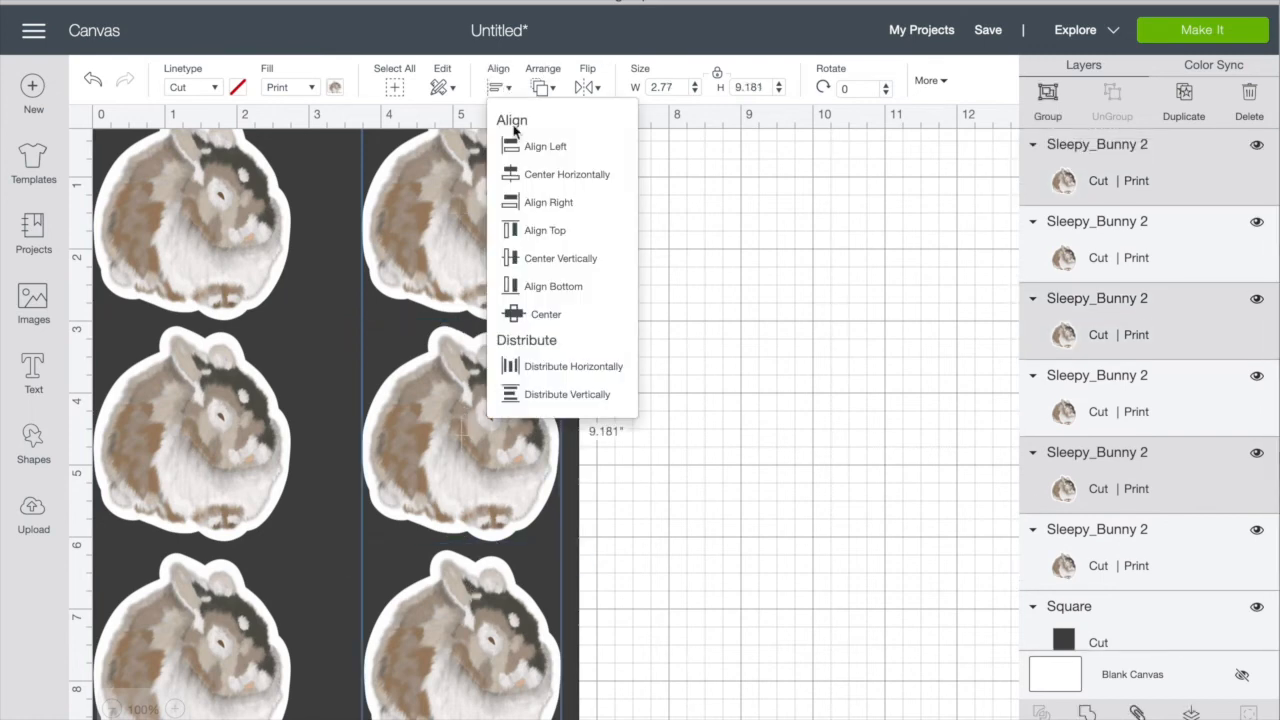
click(545, 174)
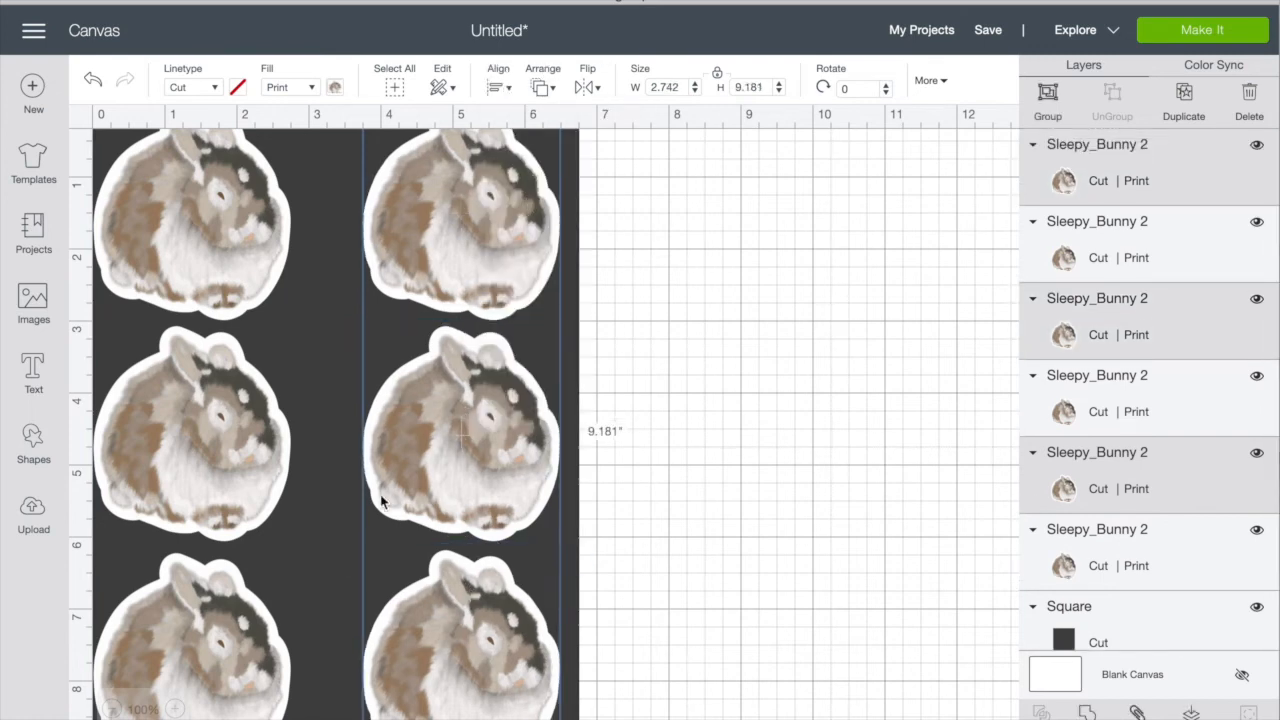
click(625, 452)
scroll(625, 452, up, 1)
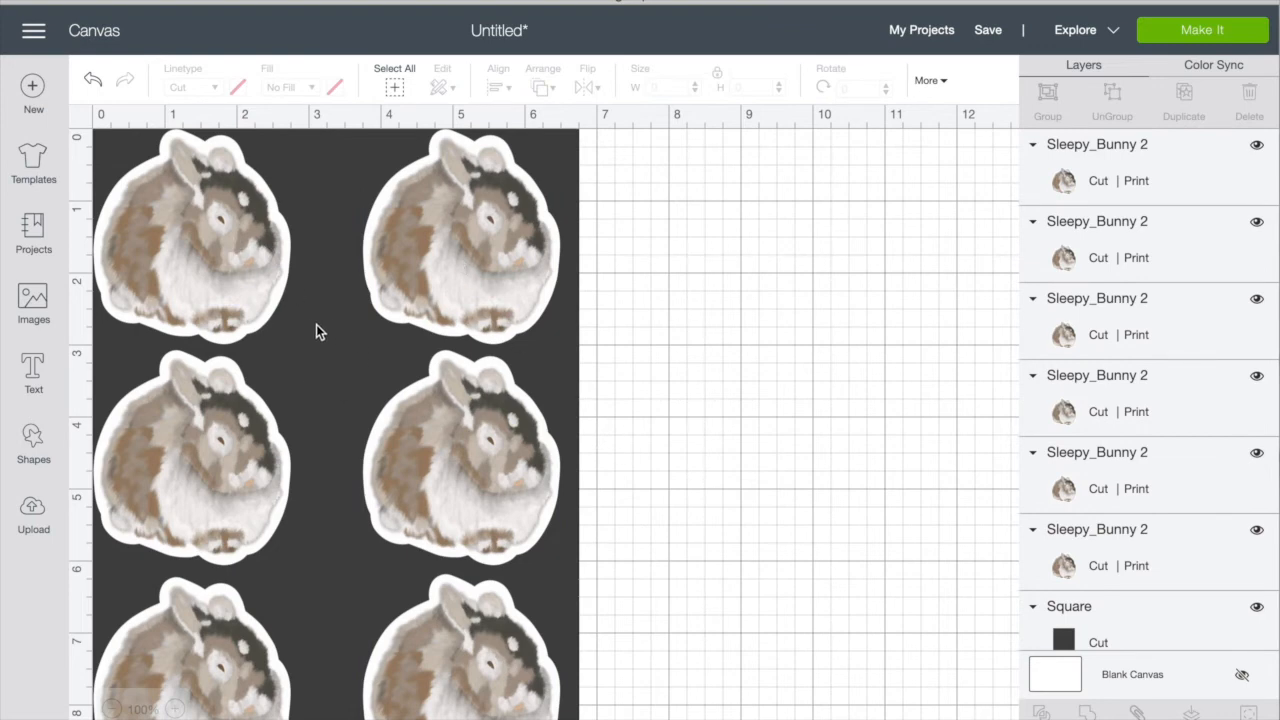
Duplicate the first-row left bunny, set the copy's height to 1 inch, and place it between the two first-row bunnies
click(202, 213)
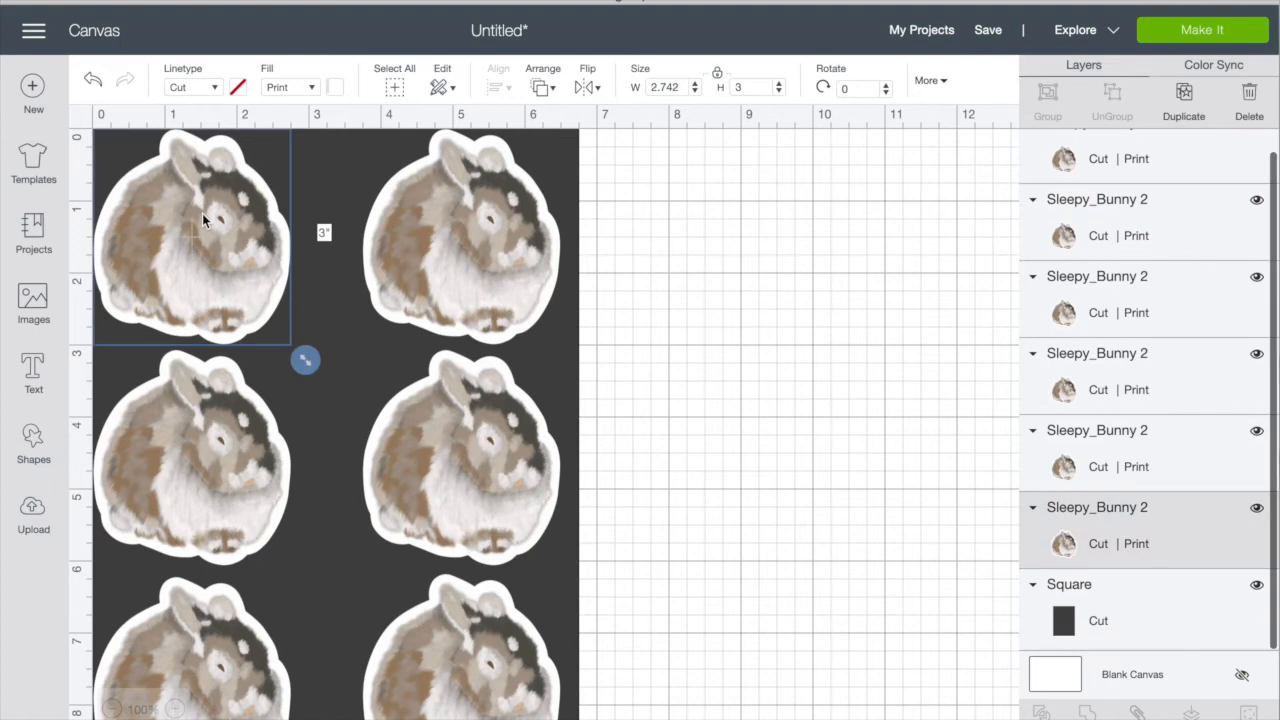
click(1184, 98)
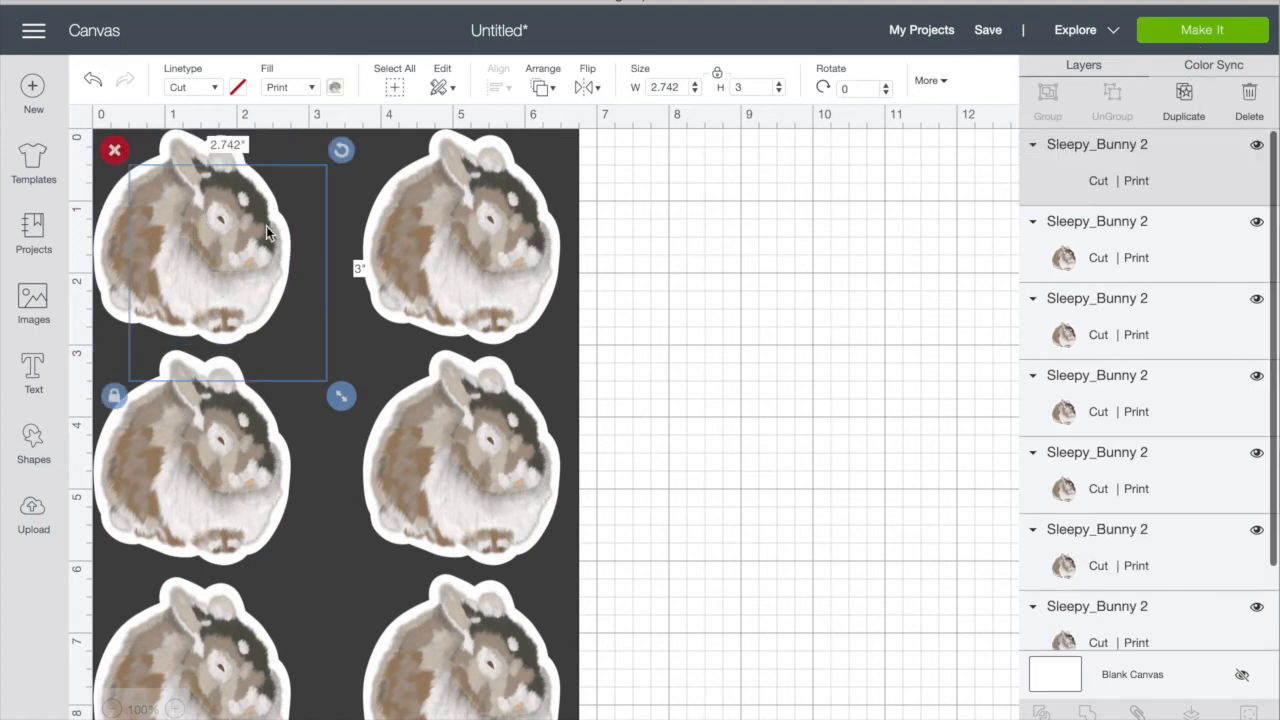
drag(248, 233, 349, 264)
click(716, 92)
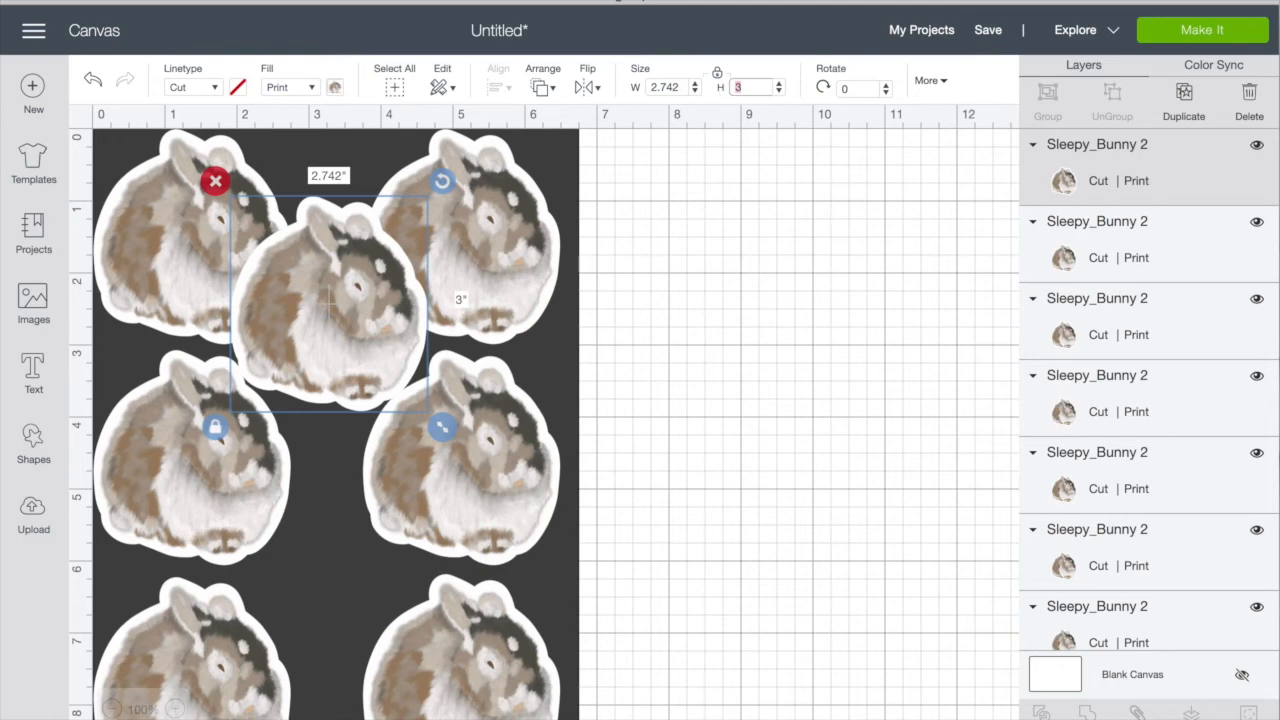
text(1)
key(Return)
drag(272, 244, 333, 170)
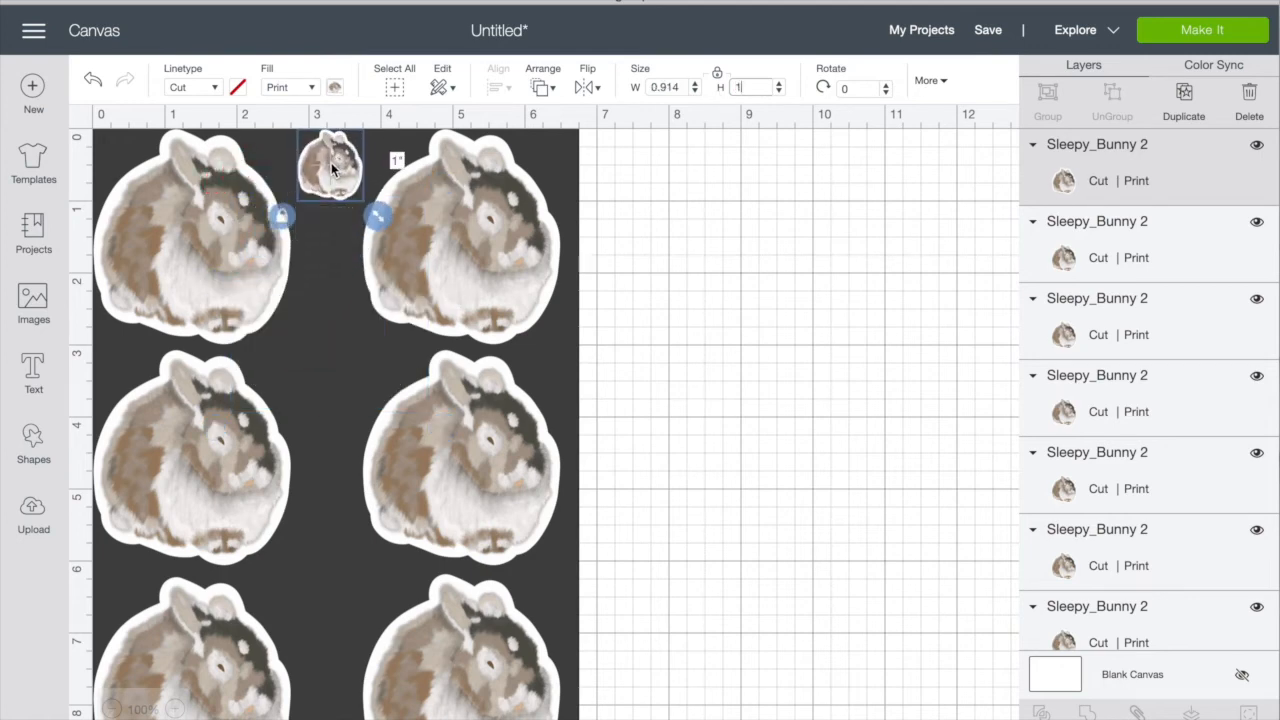
Duplicate the 1-inch bunny twice and place the copies down the middle gap, near the first-second and second-third row boundaries
key(ctrl+d)
drag(358, 190, 319, 343)
click(1184, 100)
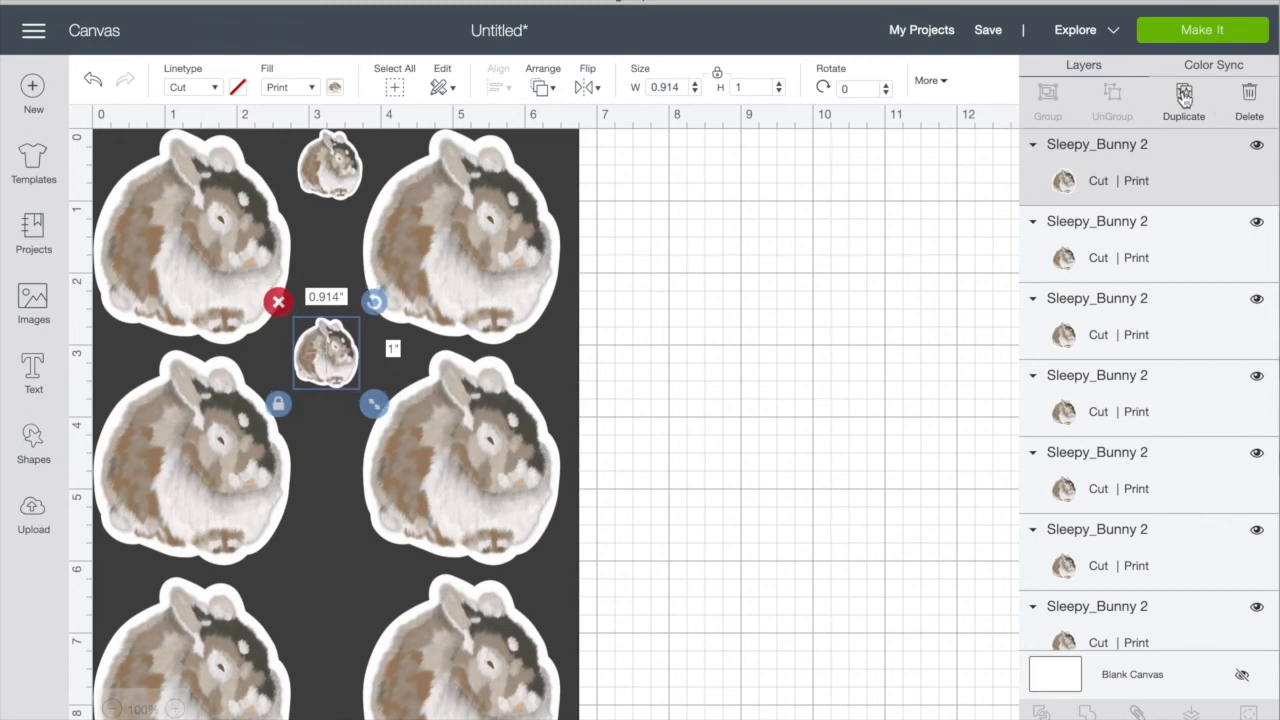
scroll(344, 345, down, 3)
drag(363, 276, 324, 455)
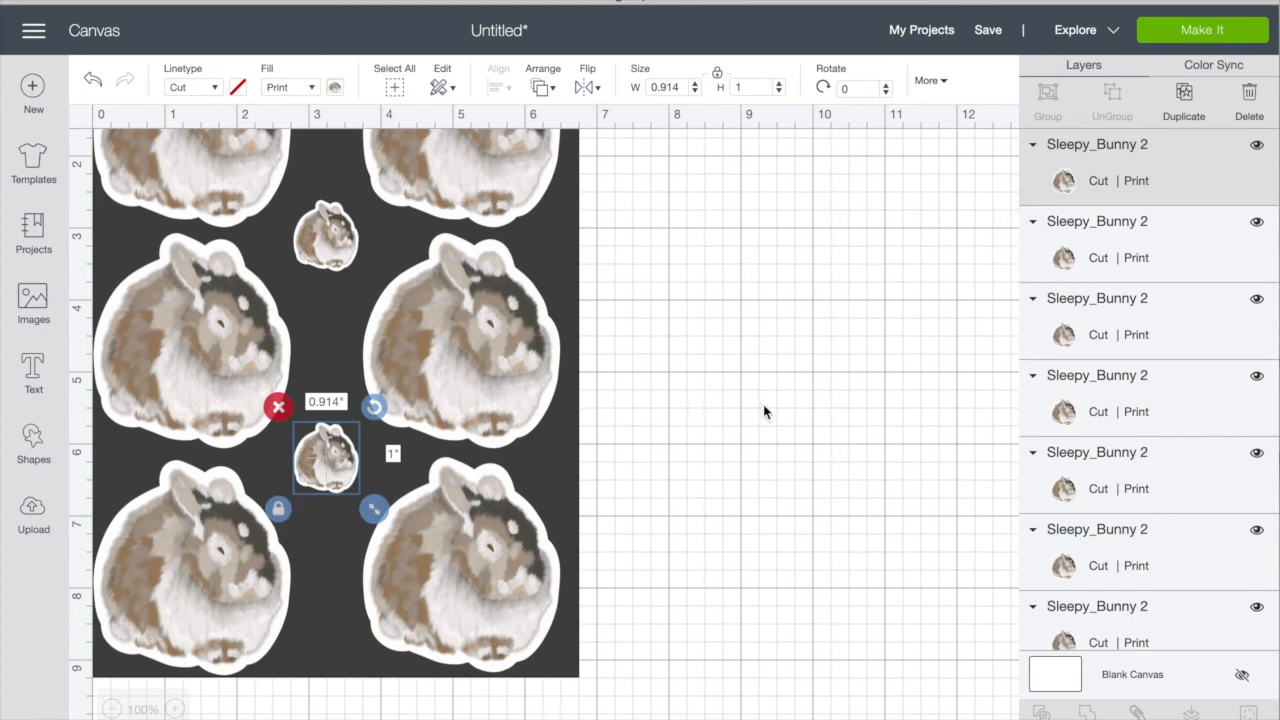
click(735, 368)
scroll(734, 365, up, 3)
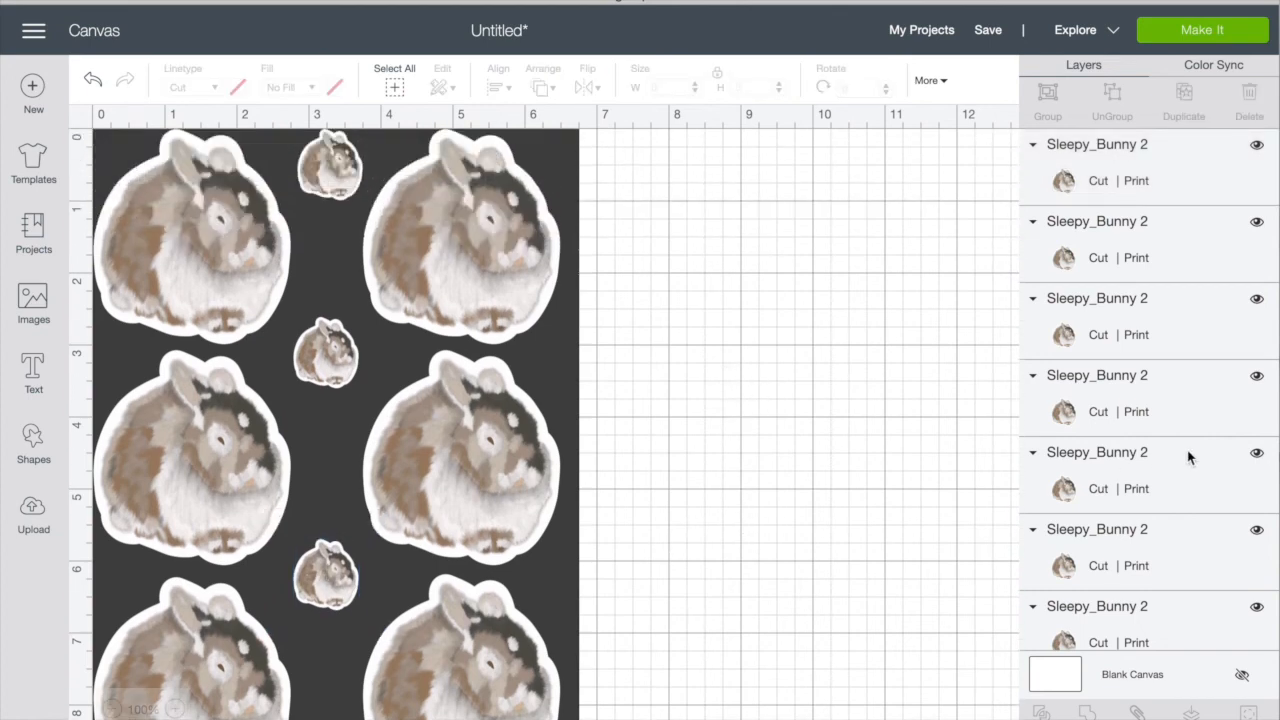
Hide the Square print-area layer and attach all the bunny stickers together
scroll(1189, 455, down, 2)
scroll(1189, 457, down, 1)
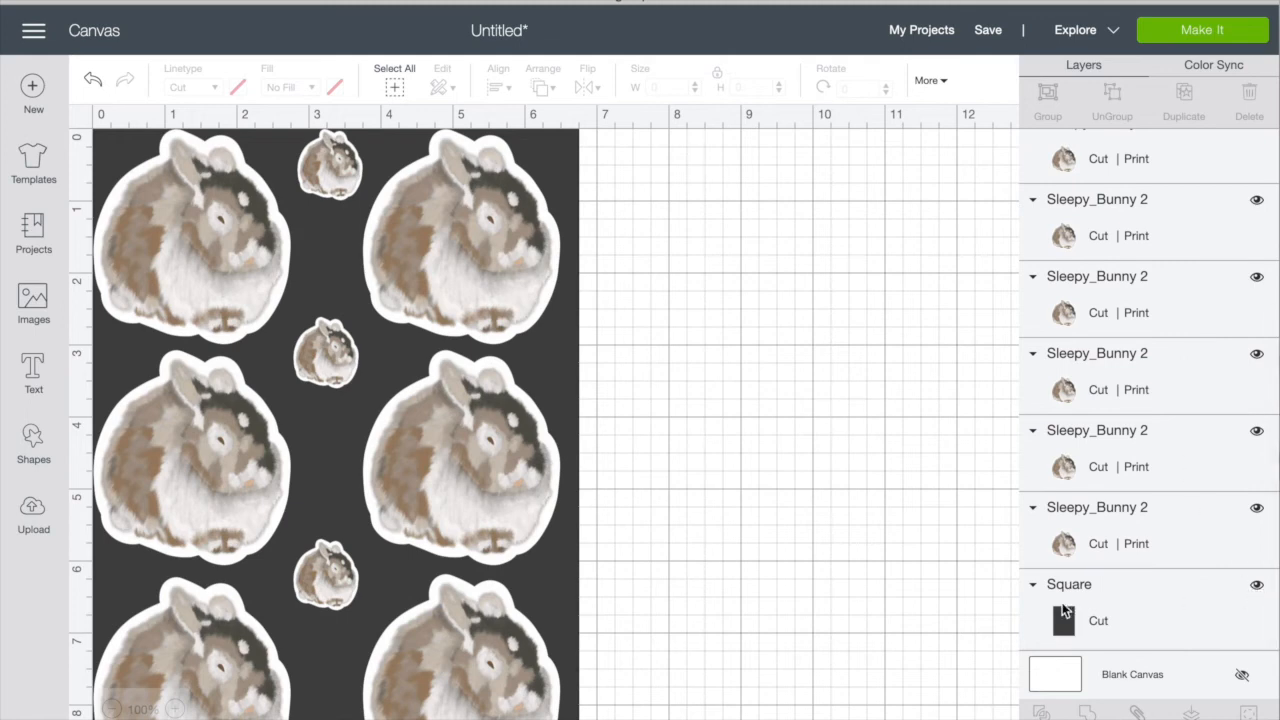
click(1257, 586)
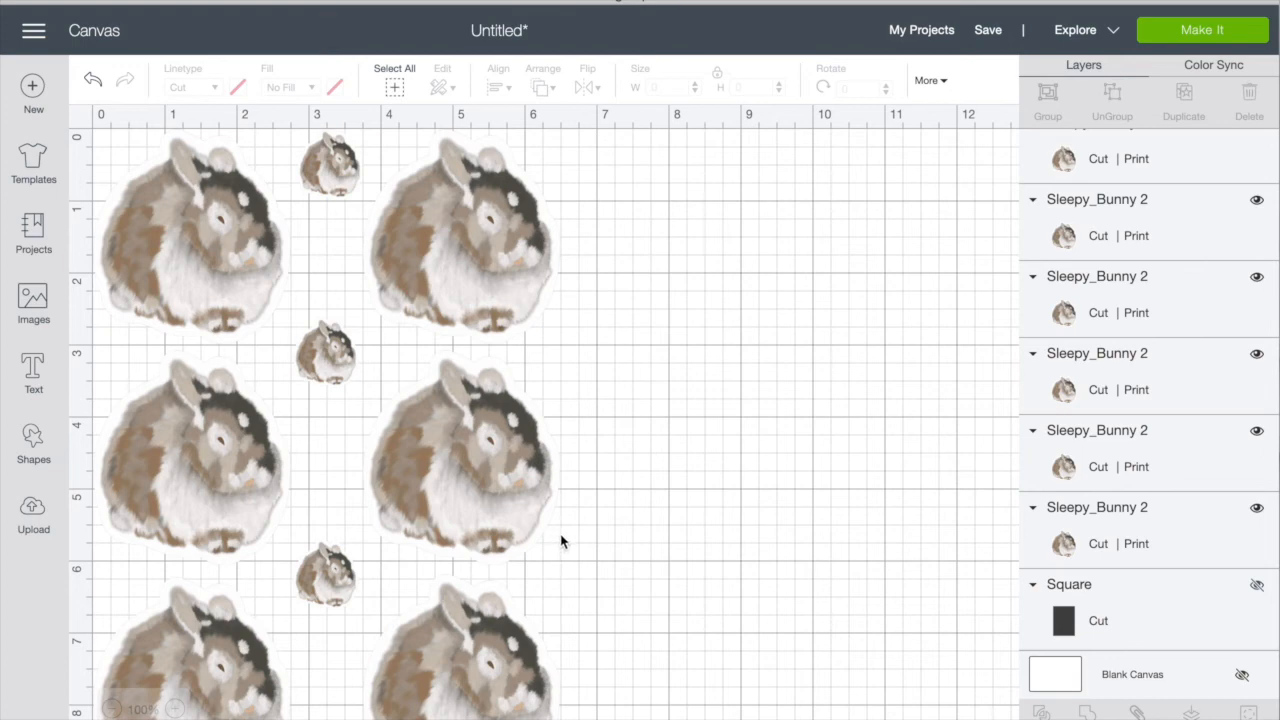
key(ctrl+a)
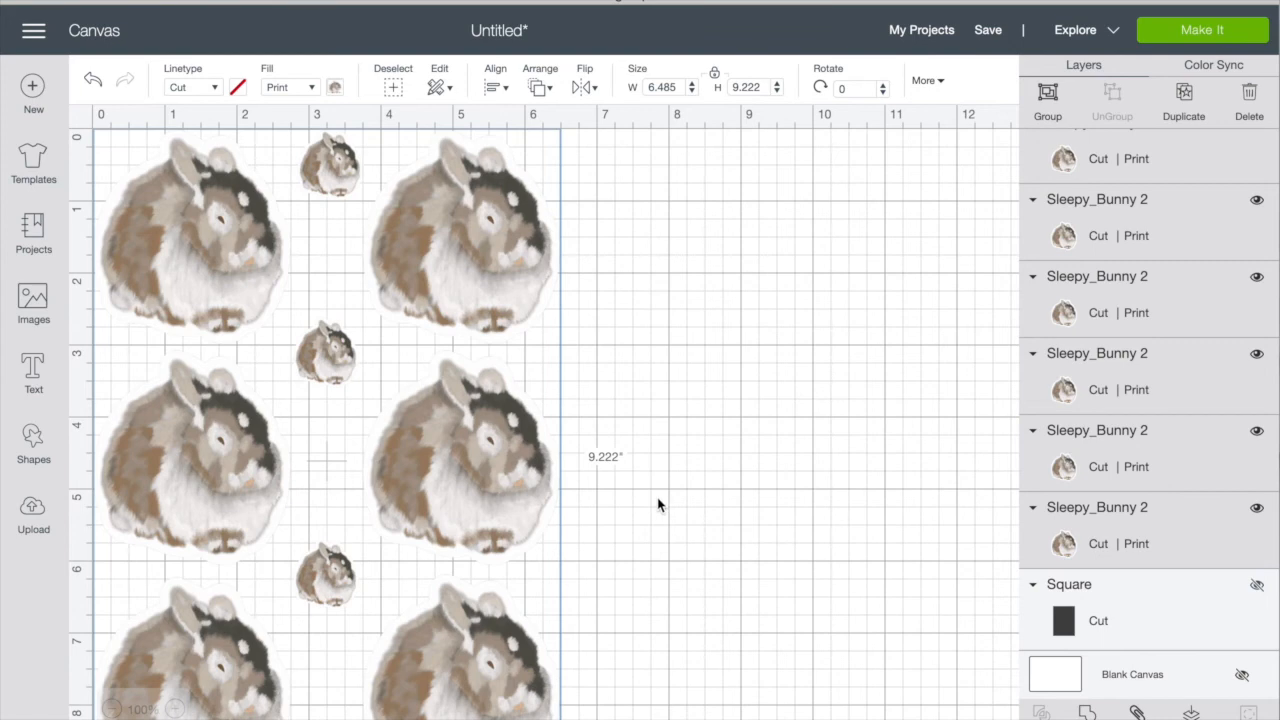
click(1137, 713)
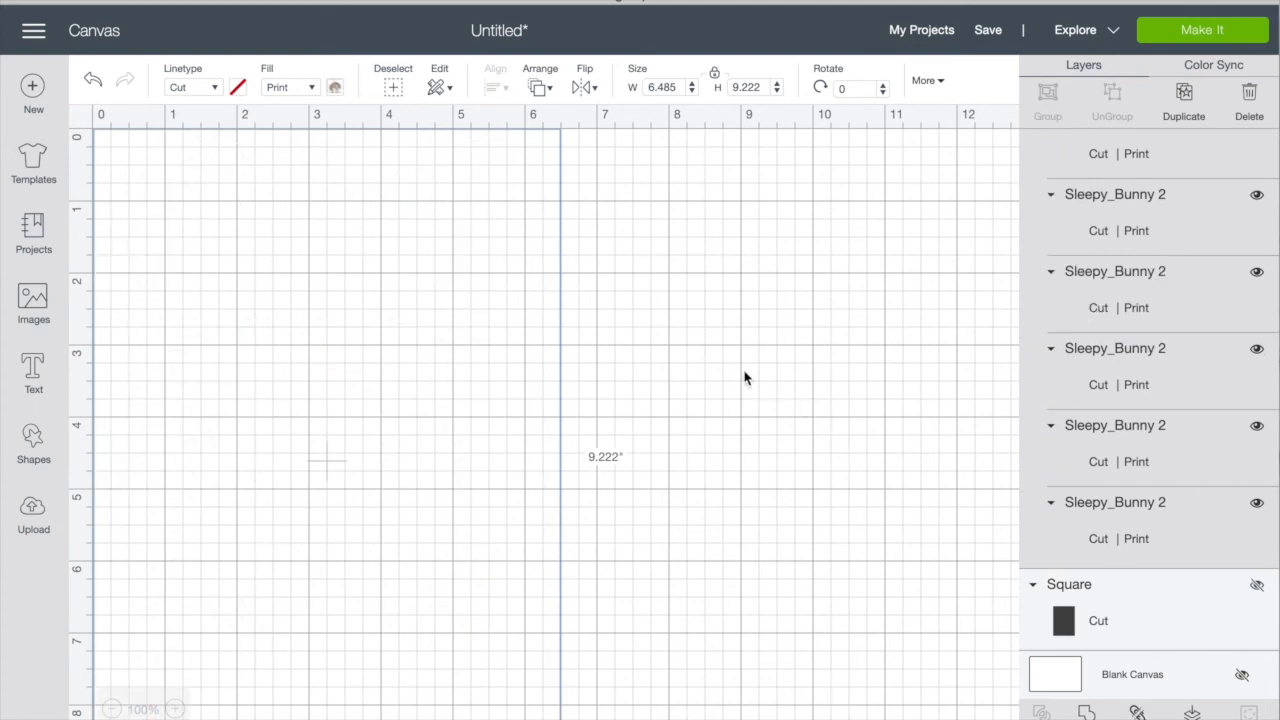
Prepare the project for making, check the whole sheet on the mat preview, and continue to the print stage
click(1199, 32)
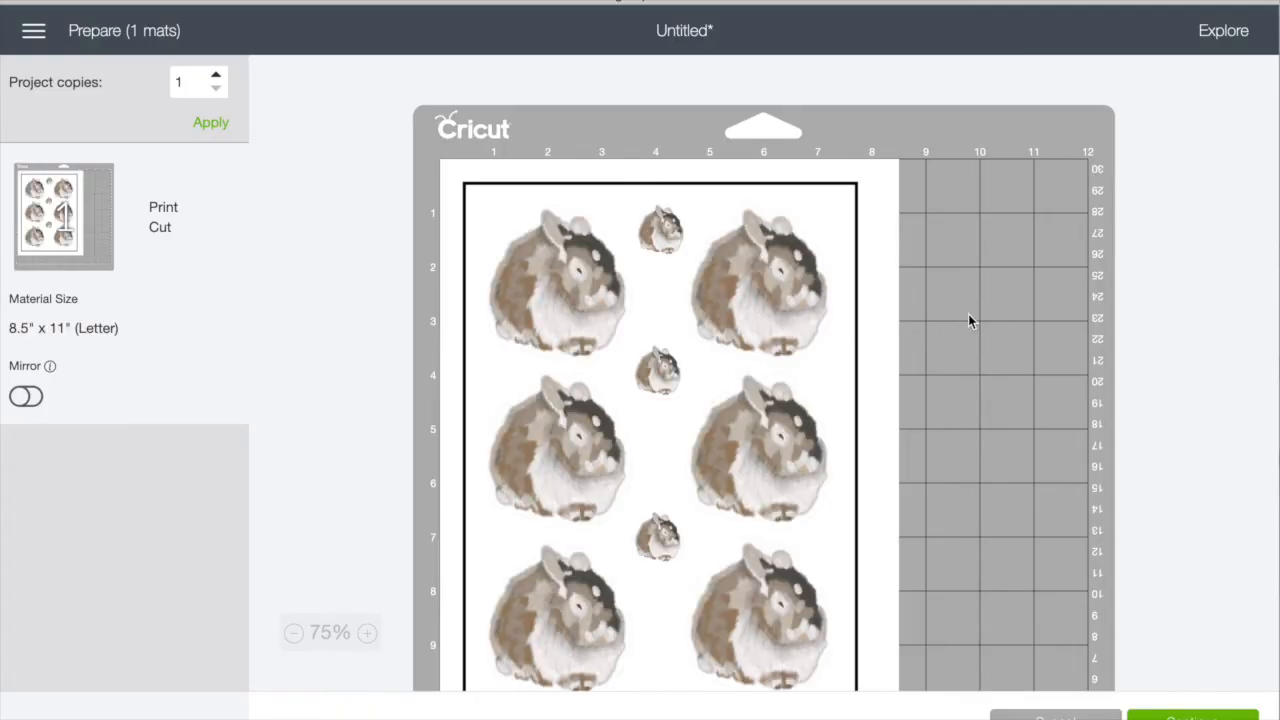
scroll(968, 314, down, 2)
scroll(968, 316, up, 1)
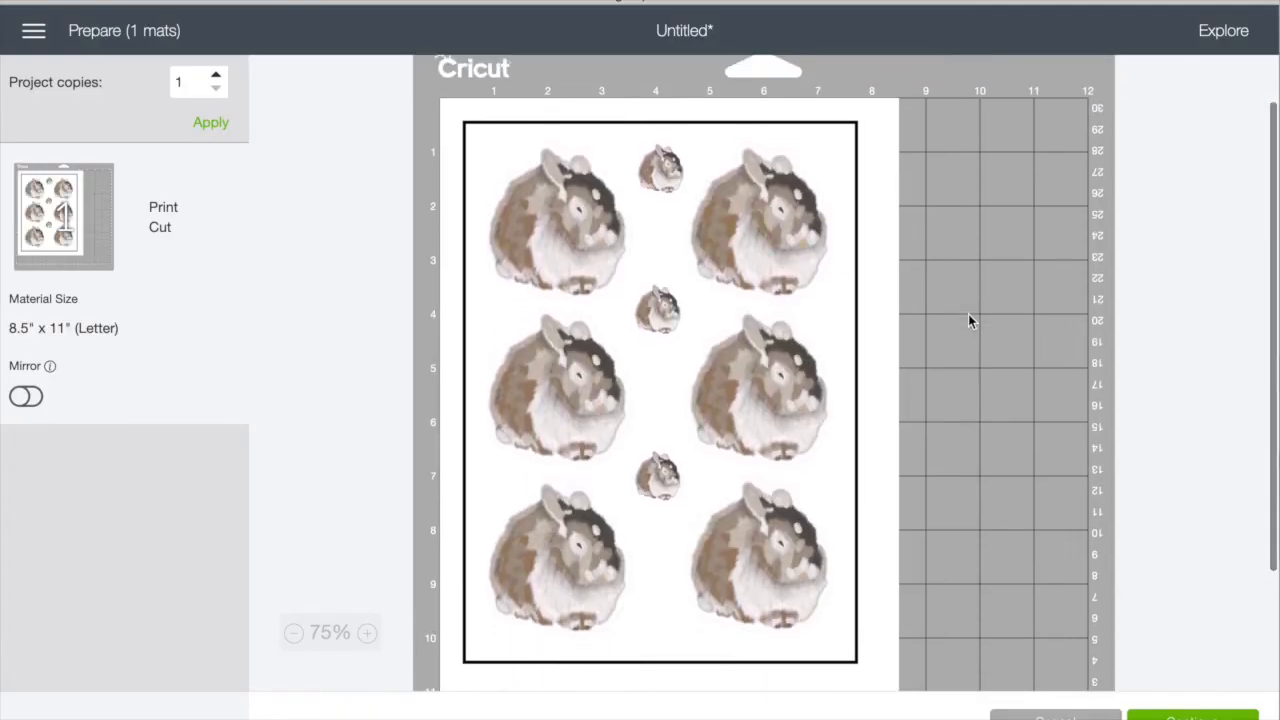
scroll(968, 318, down, 1)
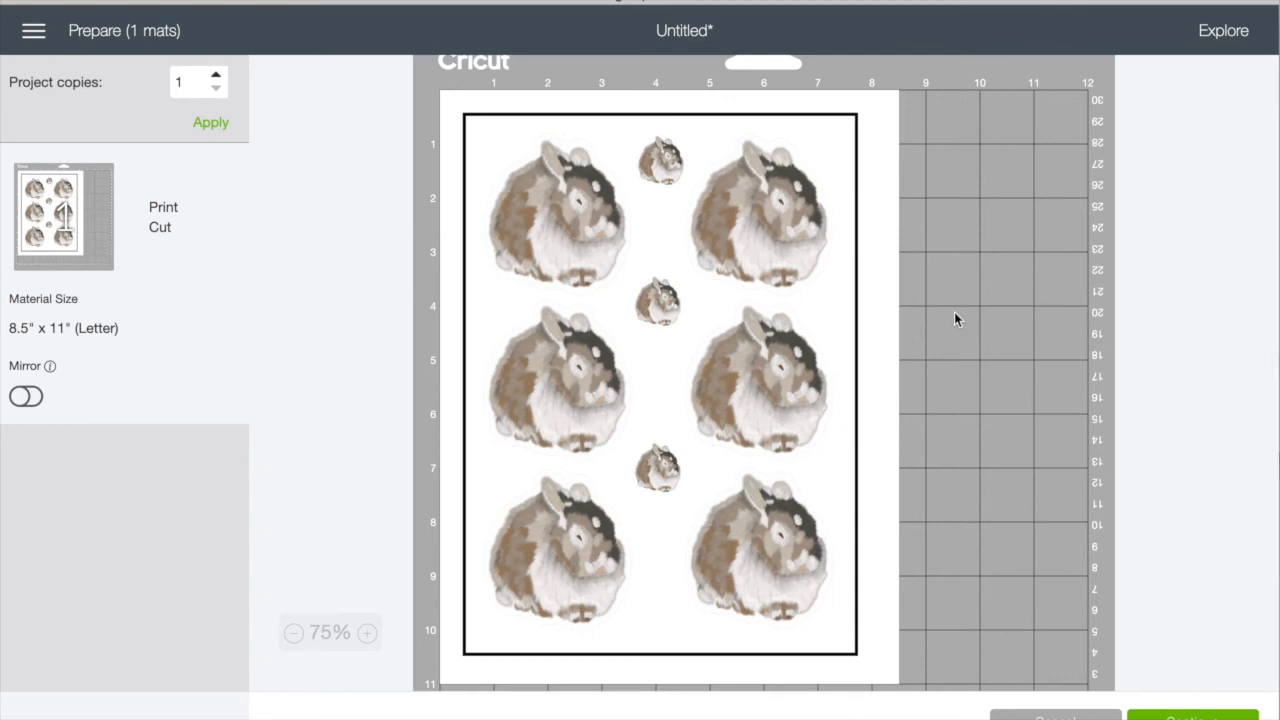
click(1192, 714)
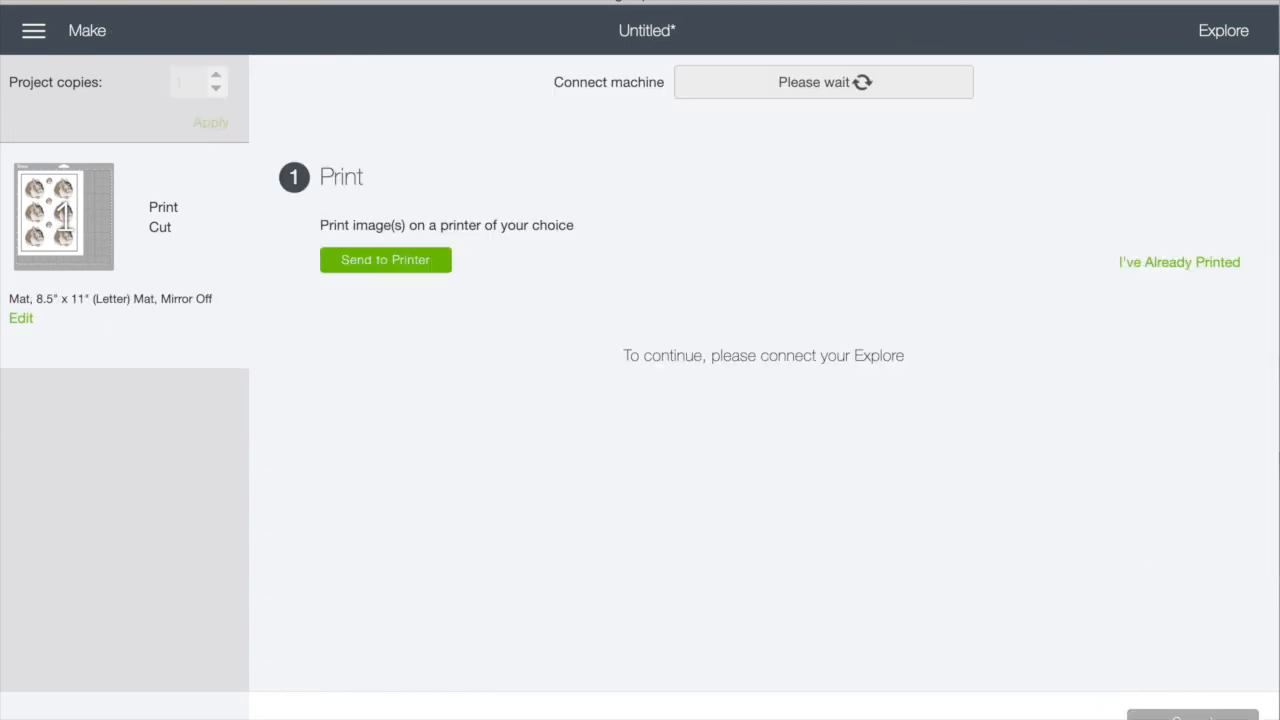
Open the print setup for the sheet, turn Add Bleed off and turn Use System Dialog on
click(410, 262)
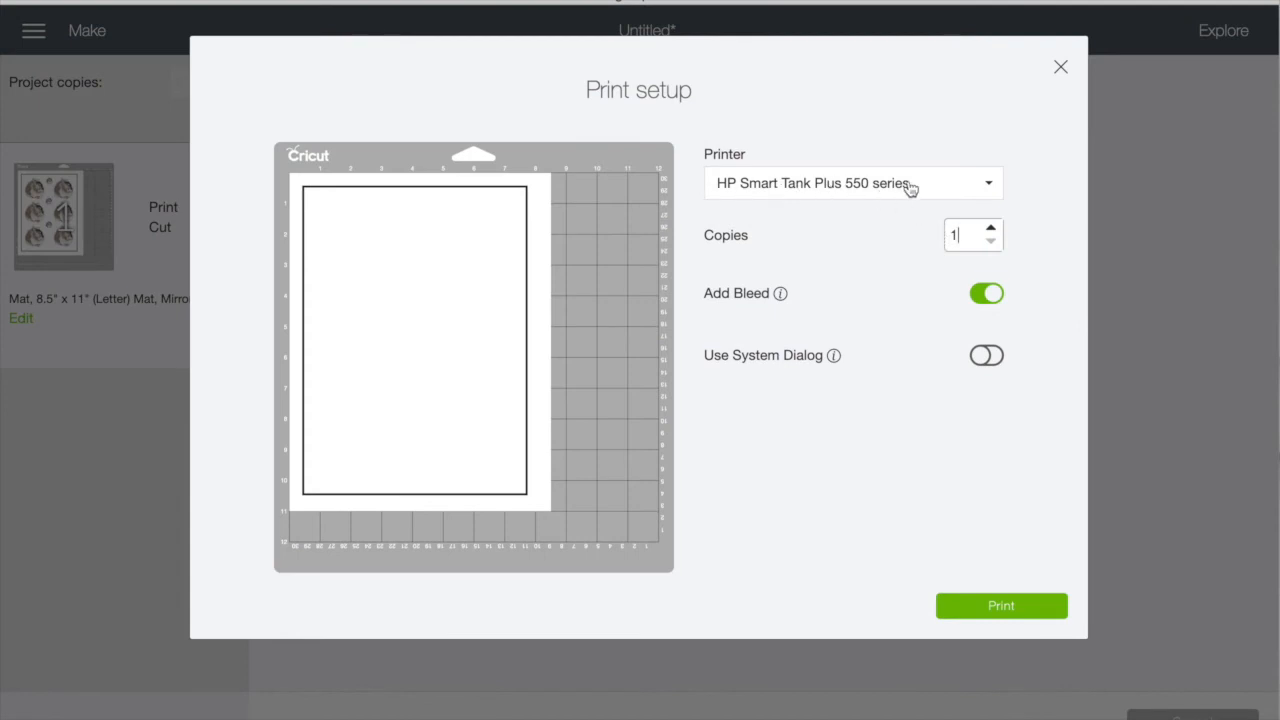
click(988, 295)
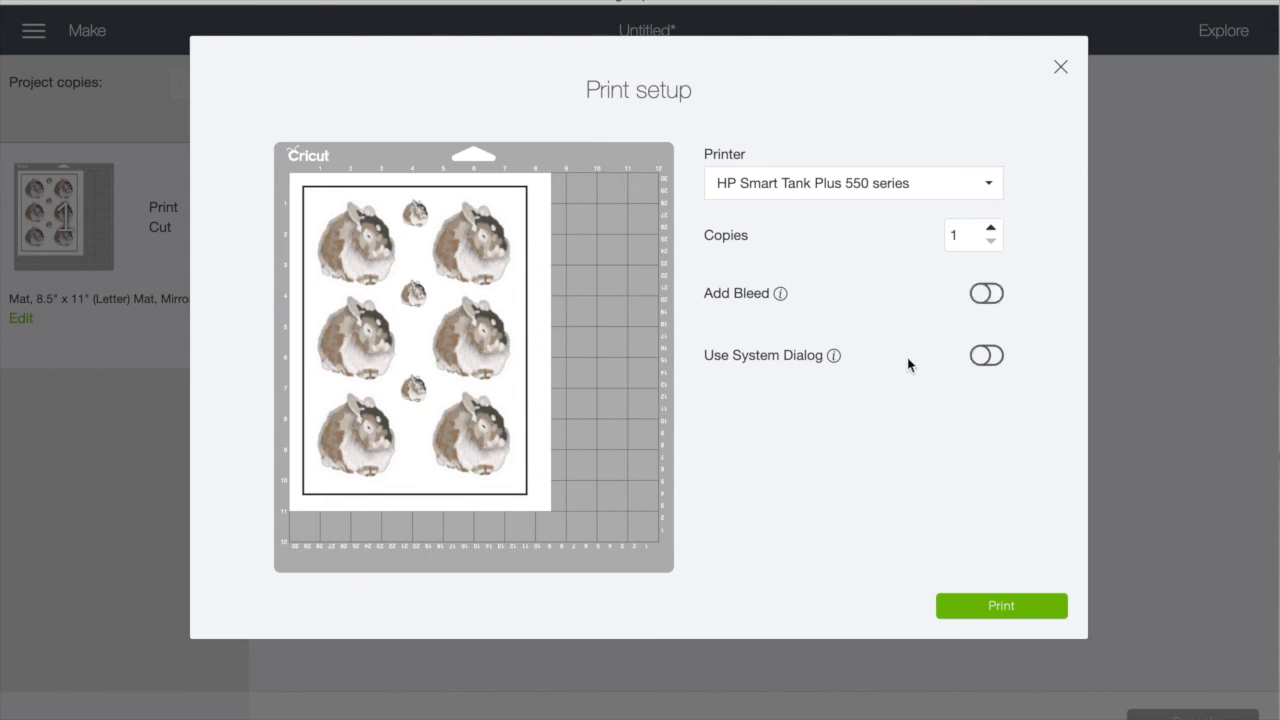
click(983, 358)
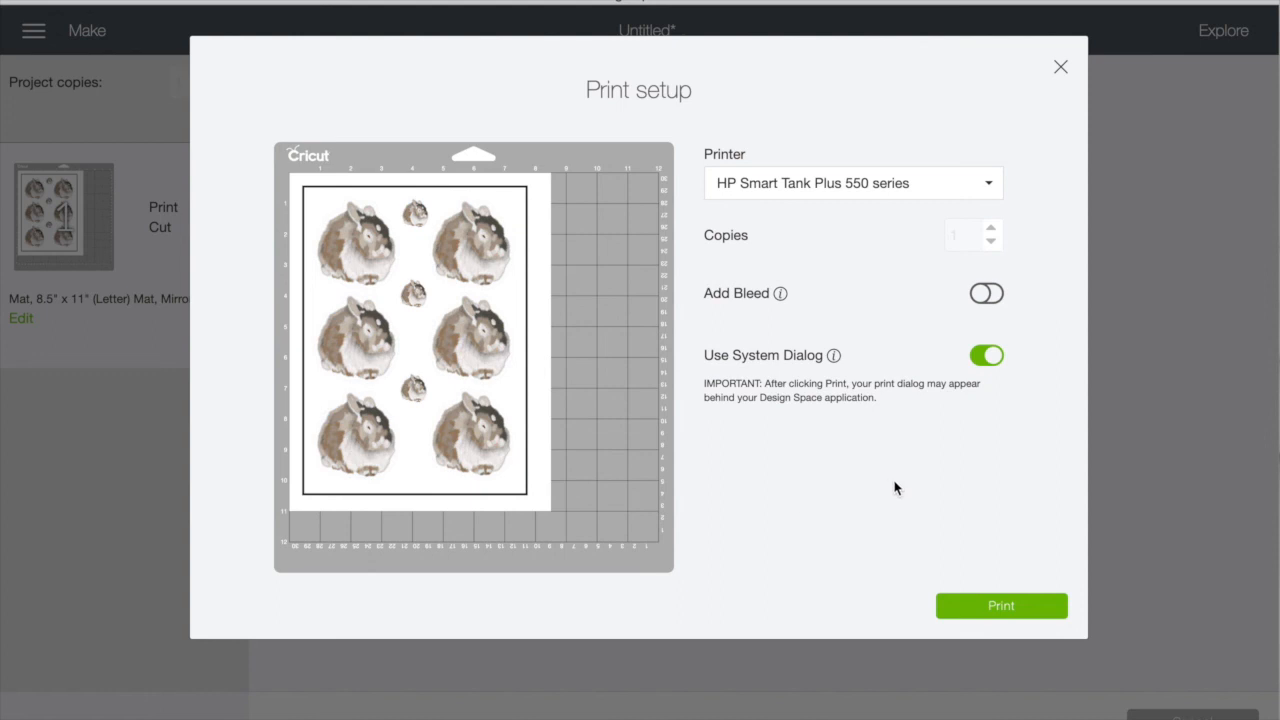
Start printing the sheet and move the Design Space window down to uncover the system print dialog behind it
click(998, 617)
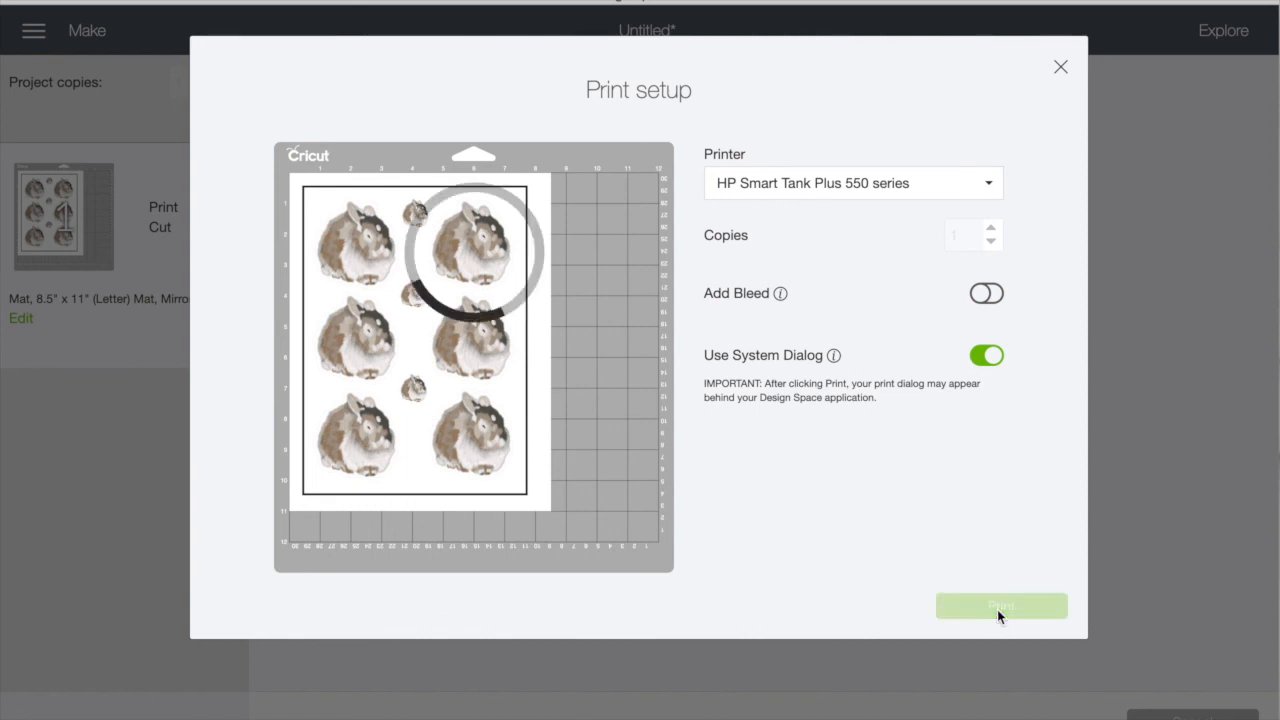
mouse_move(636, 33)
drag(636, 33, 643, 172)
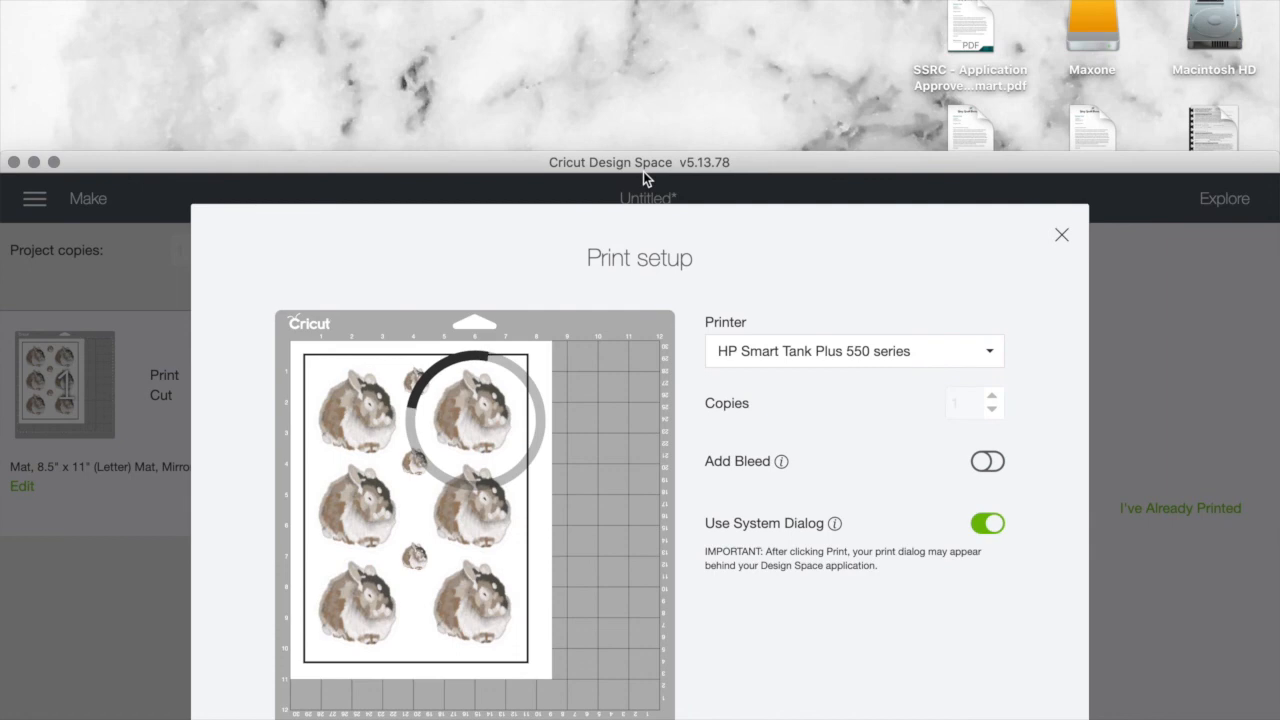